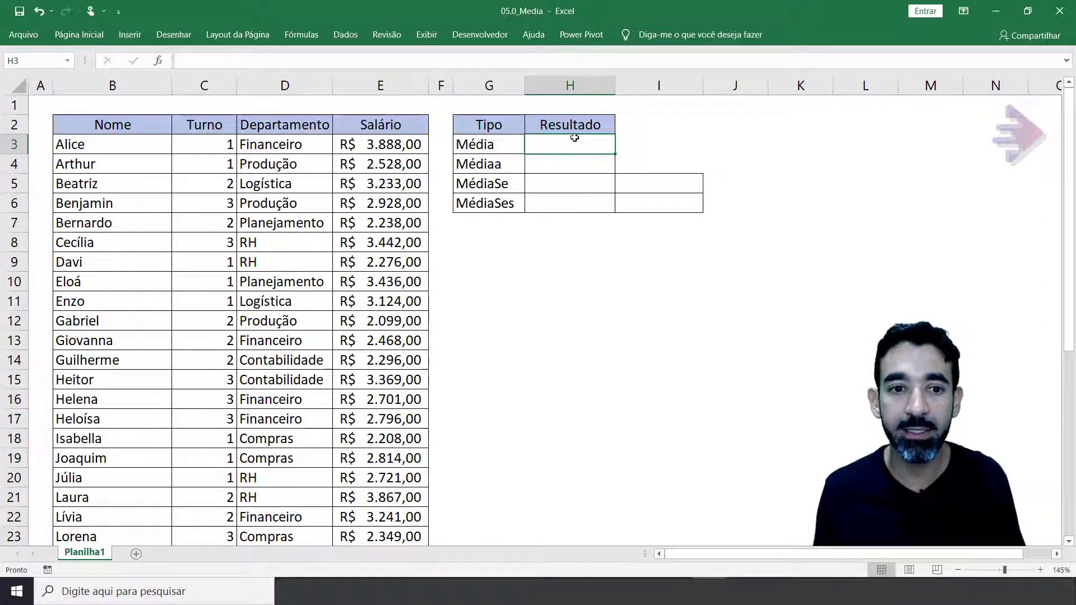
Step: Calculate the average salary in H3 with the MÉDIA function over E3:E39
type("=s")
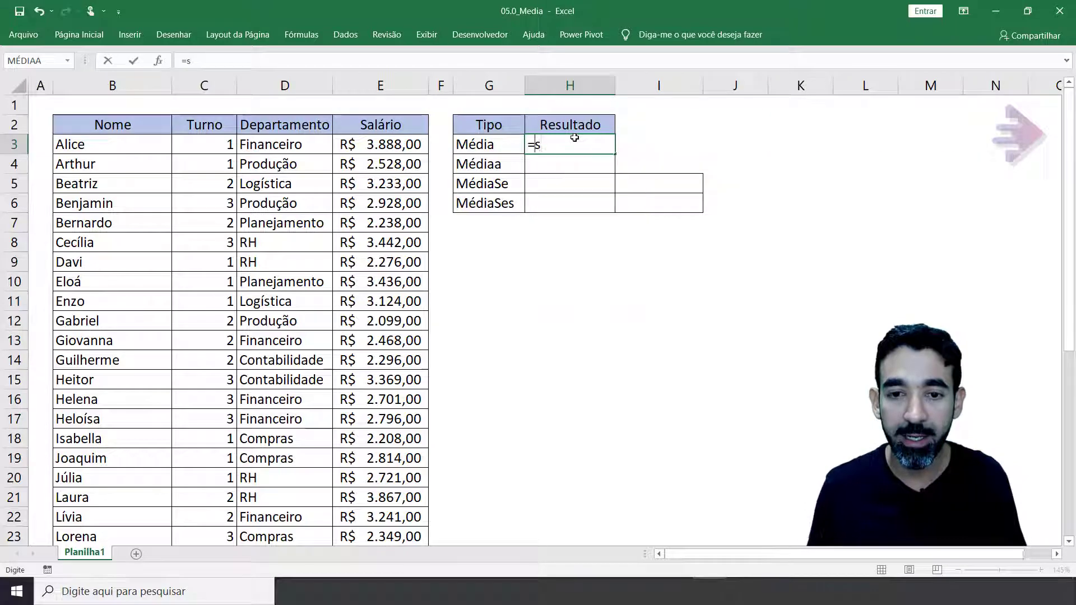
key("BackSpace")
type("media")
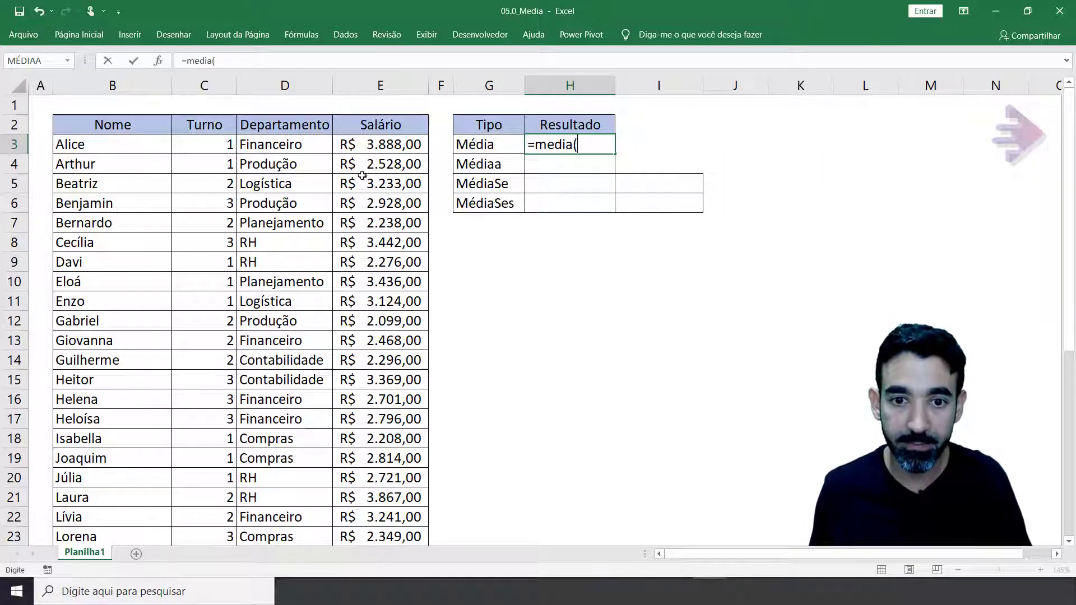
type("(")
left_click_drag(362, 144, 420, 476)
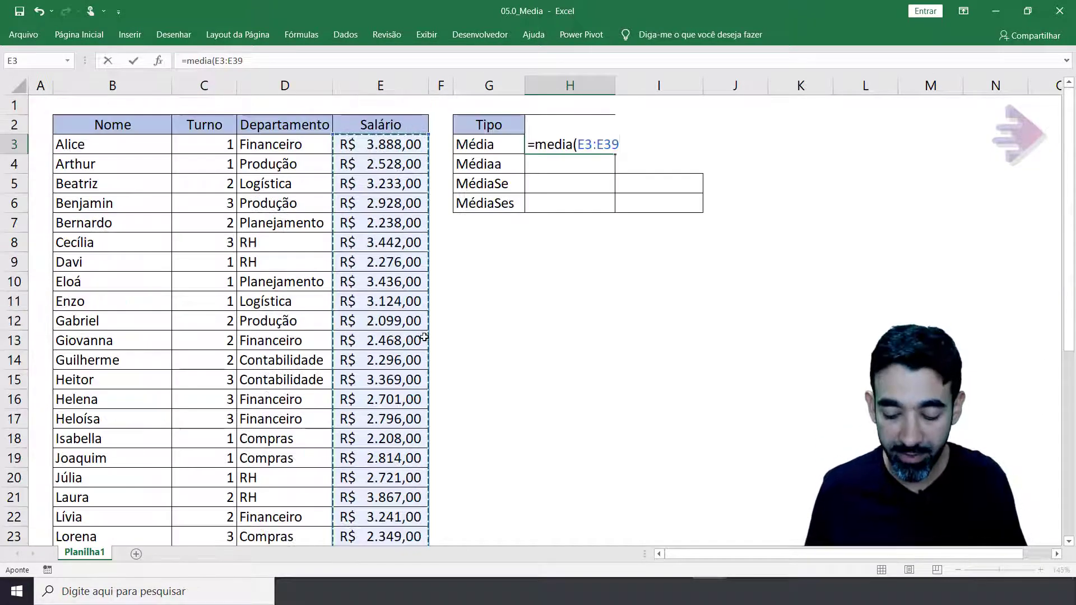
key("Return")
key("Up")
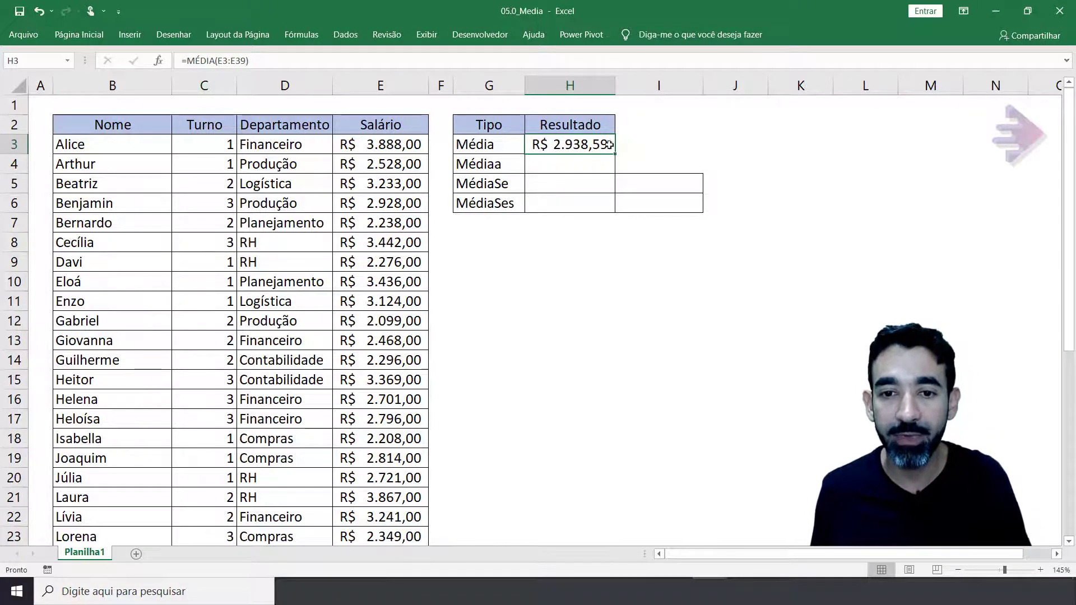
Step: Calculate the Médiaa result in H4 with the MÉDIAA function over E3:E39
left_click(570, 165)
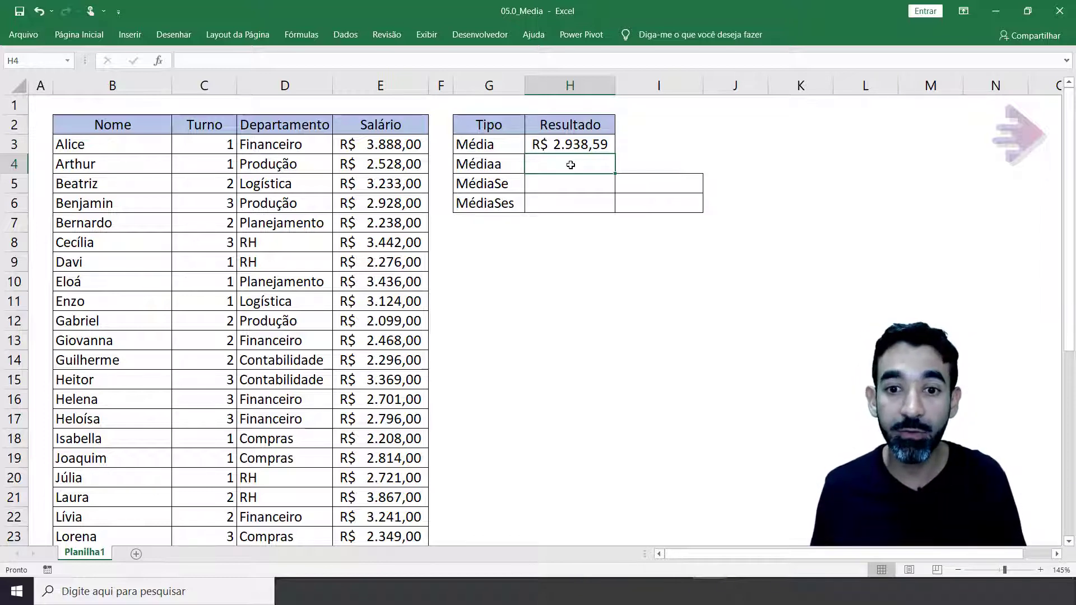
type("=")
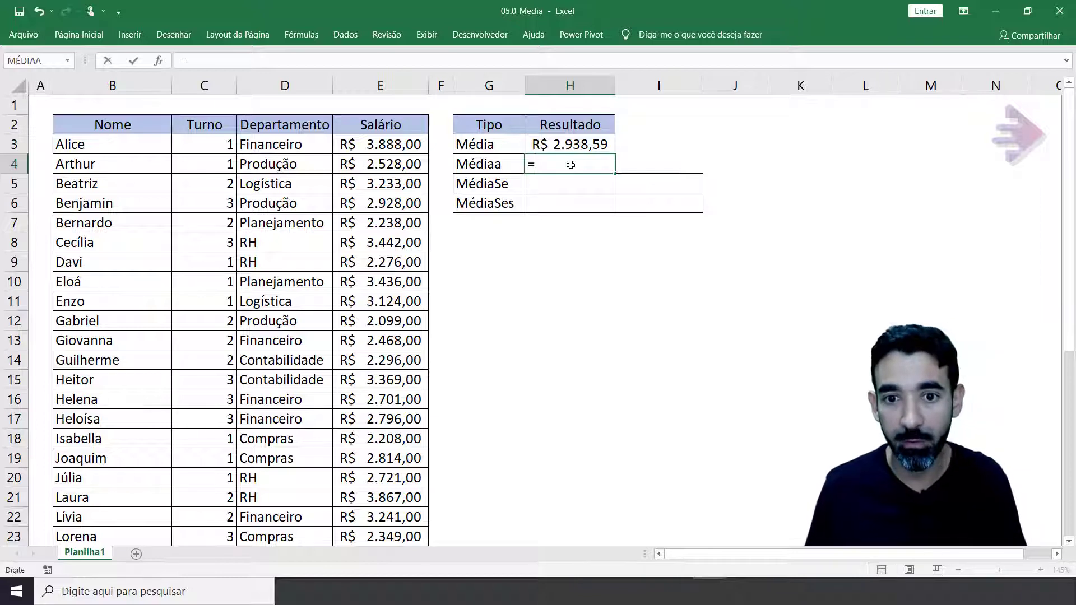
type("mediaa(")
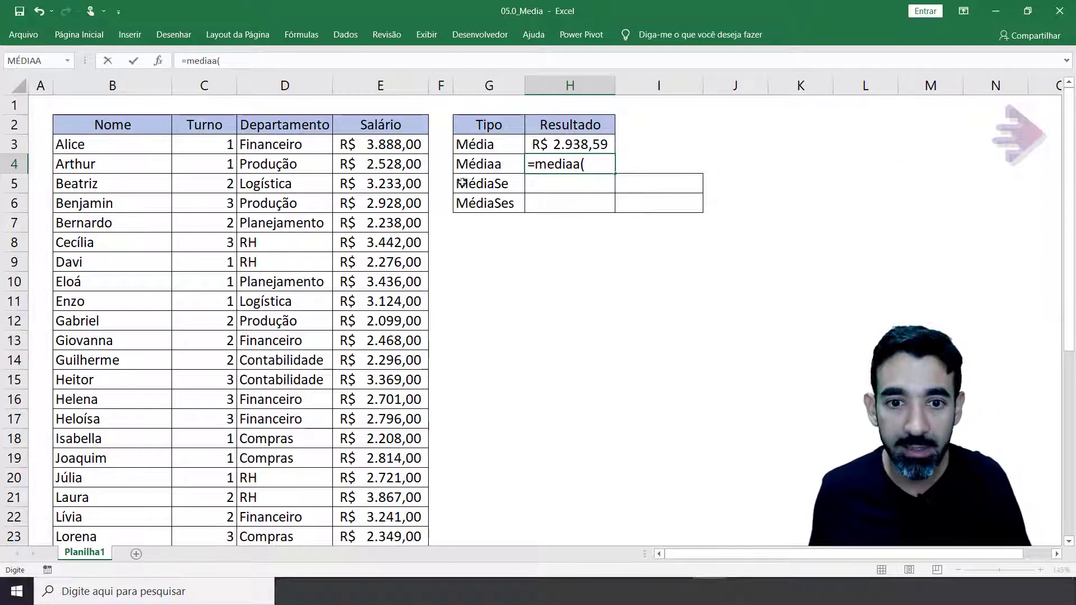
left_click_drag(377, 144, 388, 526)
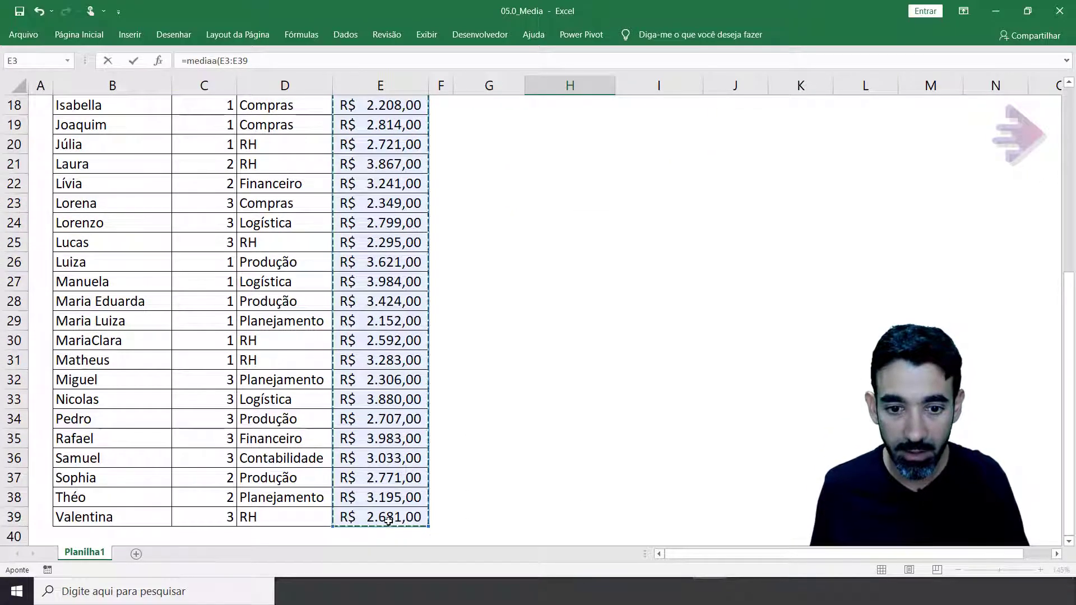
key("ctrl+Return")
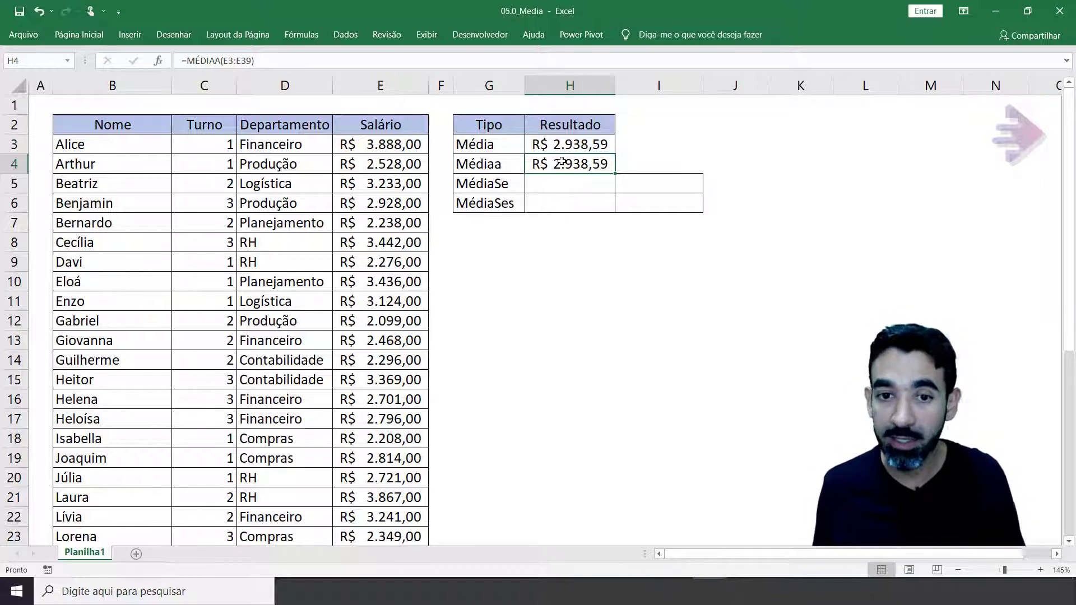
Step: Copy the first salary from E3 to J3 as a backup and autofit column J to its contents
left_click(385, 141)
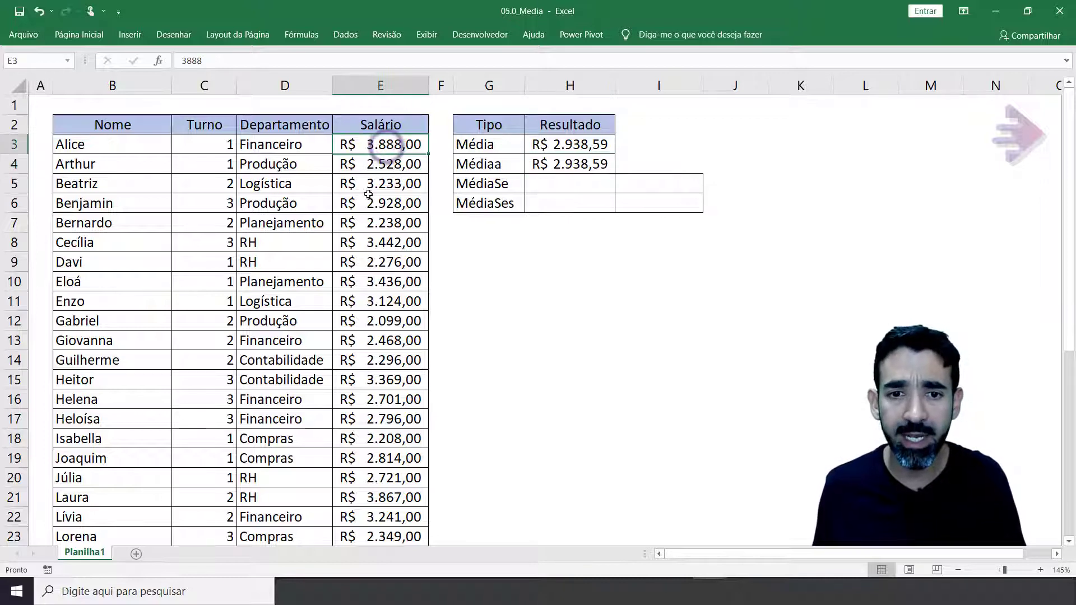
key("ctrl+c")
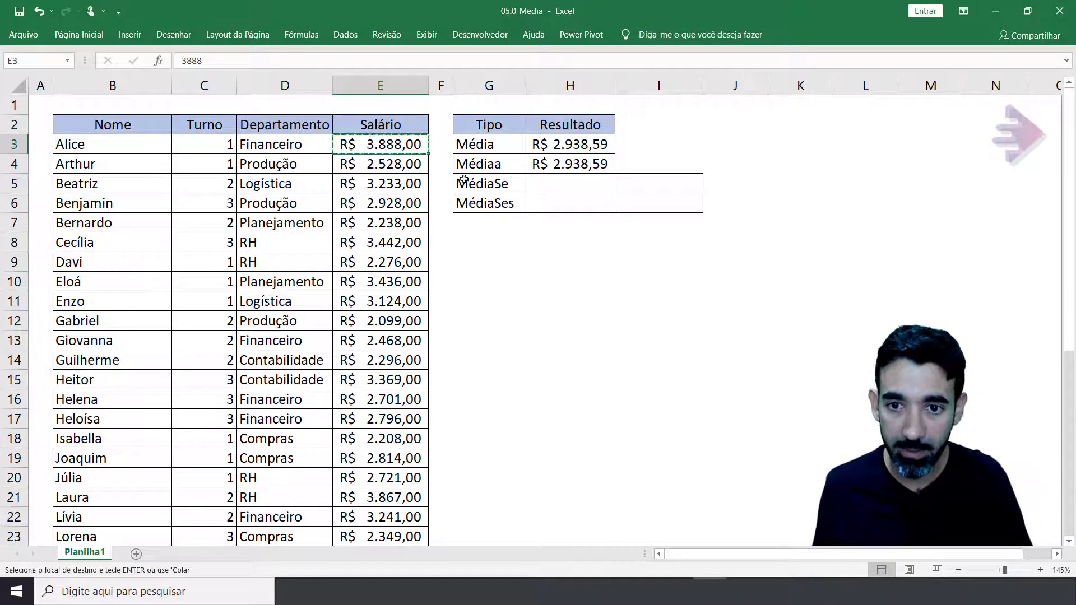
left_click(746, 139)
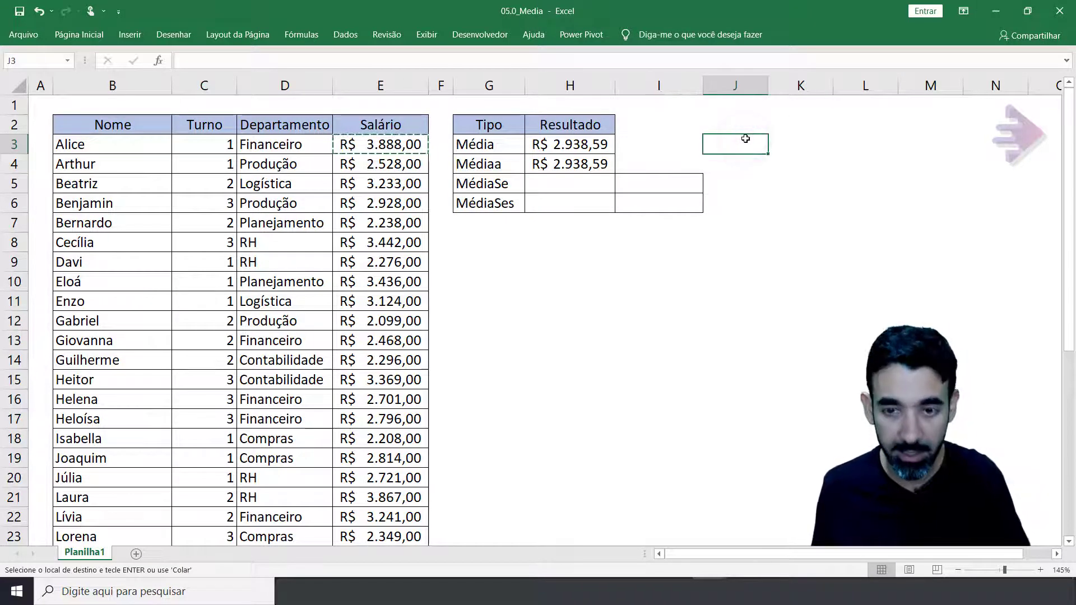
key("ctrl+v")
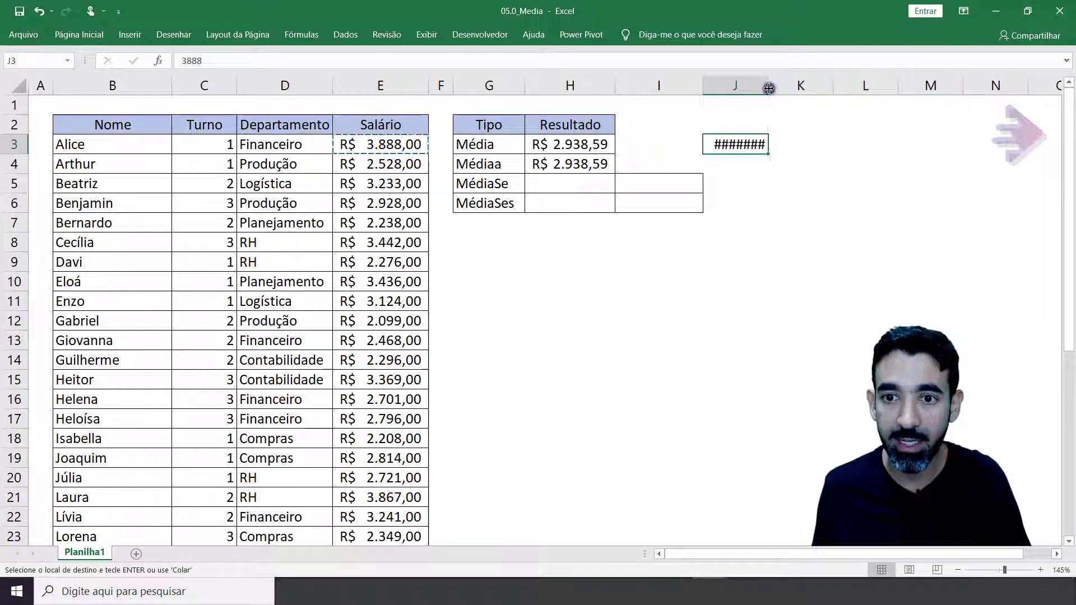
double_click(769, 85)
Step: Replace the salary in E3 with the letter "a" and check the MÉDIA result in H3
left_click(378, 144)
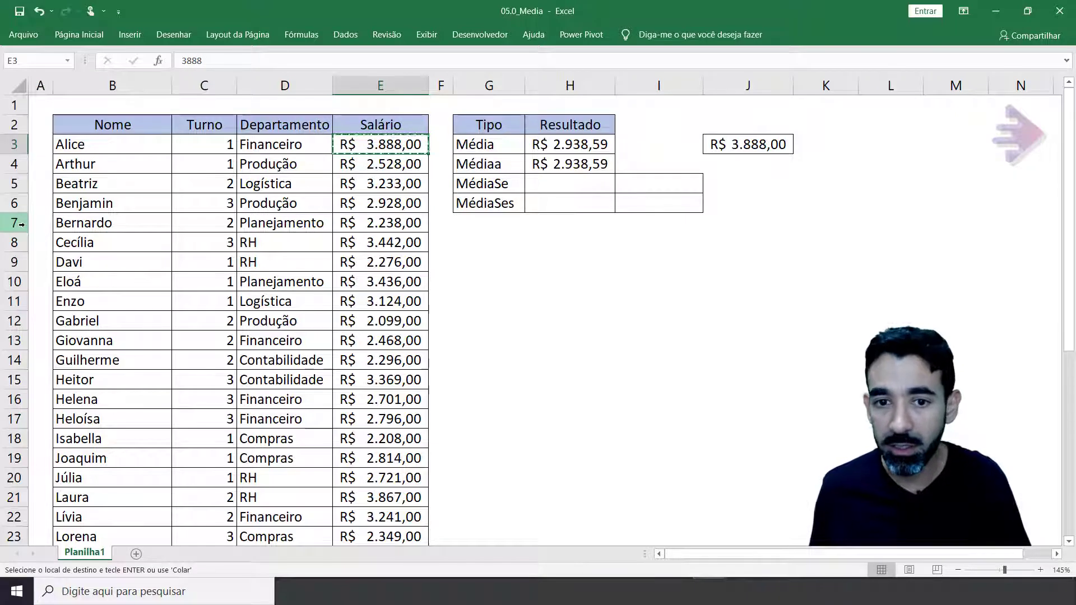
key("F2")
key("BackSpace")
key("BackSpace")
key("BackSpace")
key("BackSpace")
type("a")
key("Return")
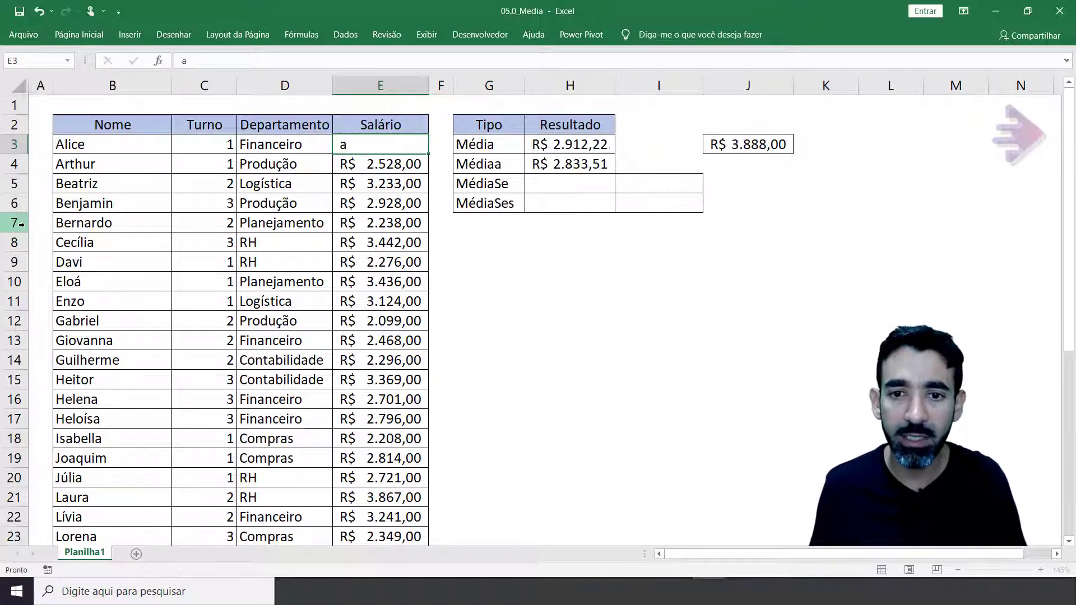
key("Up")
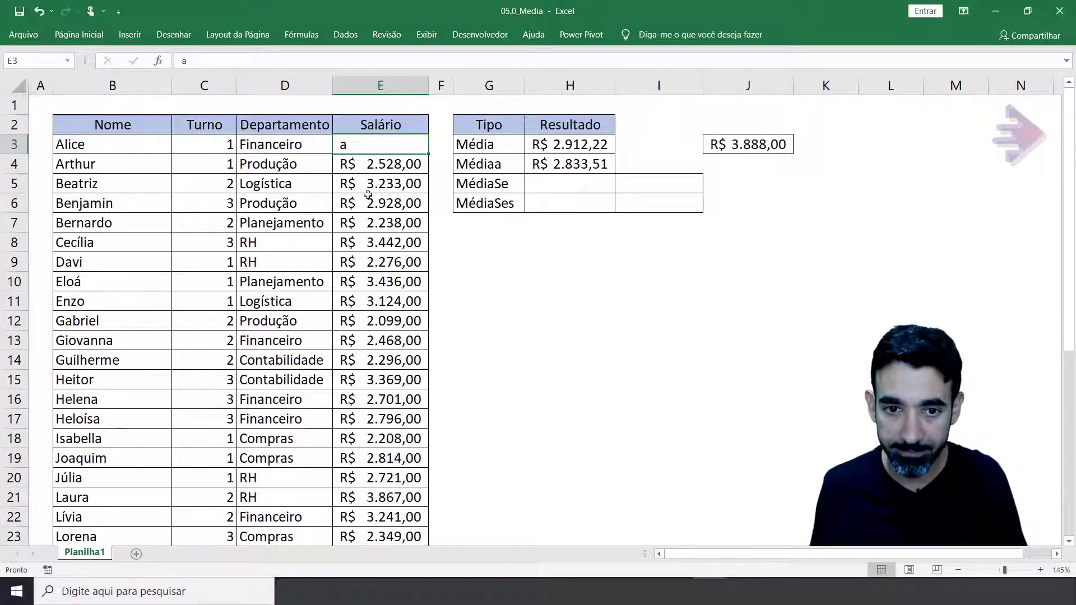
left_click(600, 145)
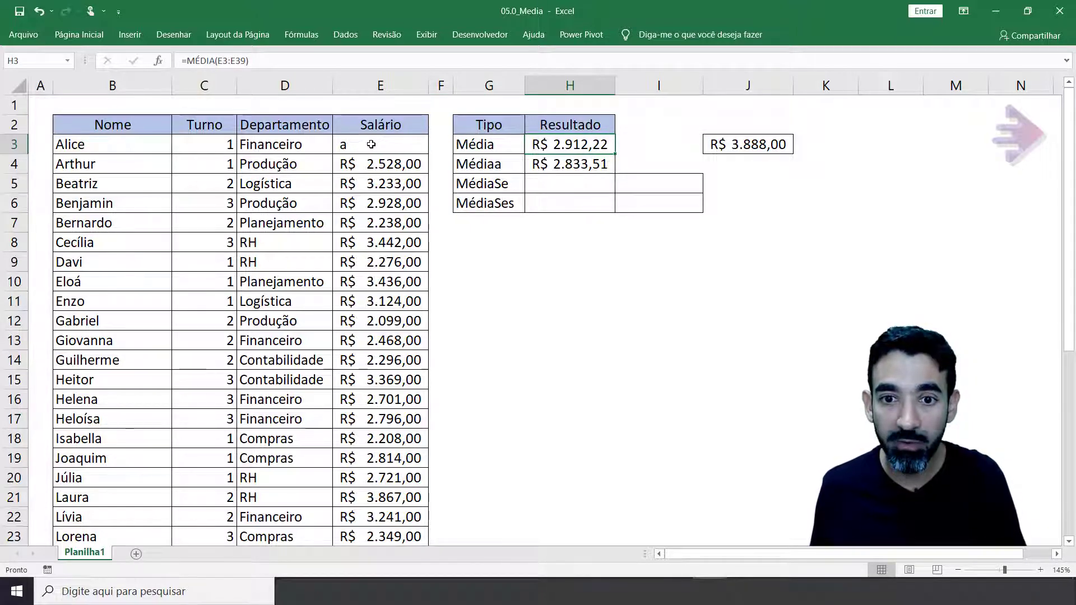
Step: Clear cell E3 to compare the Média and Médiaa results, and undo the deletion
left_click(371, 144)
key("Delete")
left_click(569, 144)
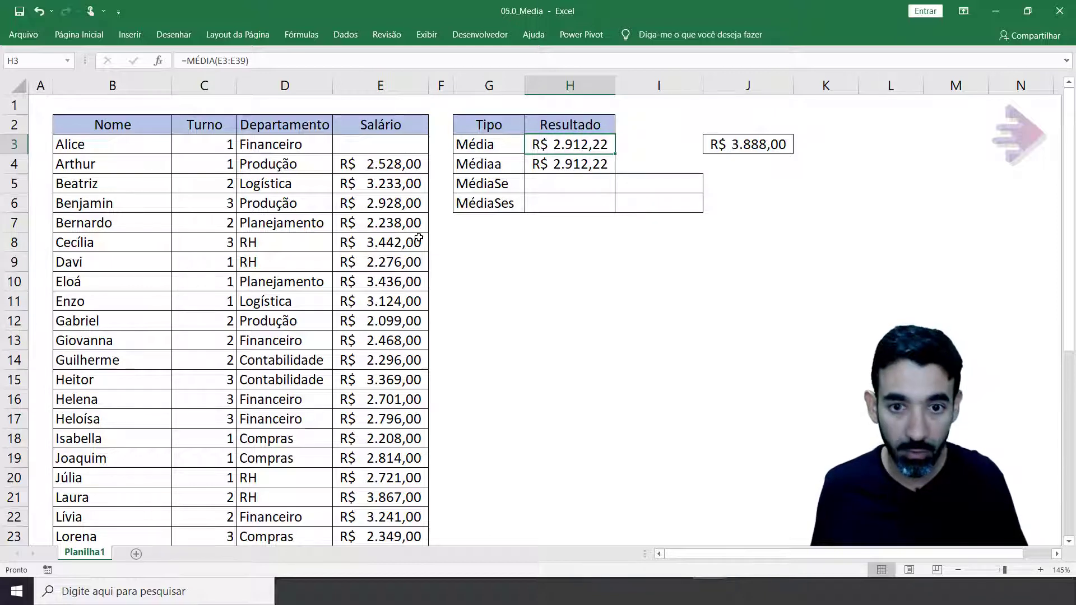
key("ctrl+z")
left_click(570, 145)
left_click(493, 163)
left_click(549, 165)
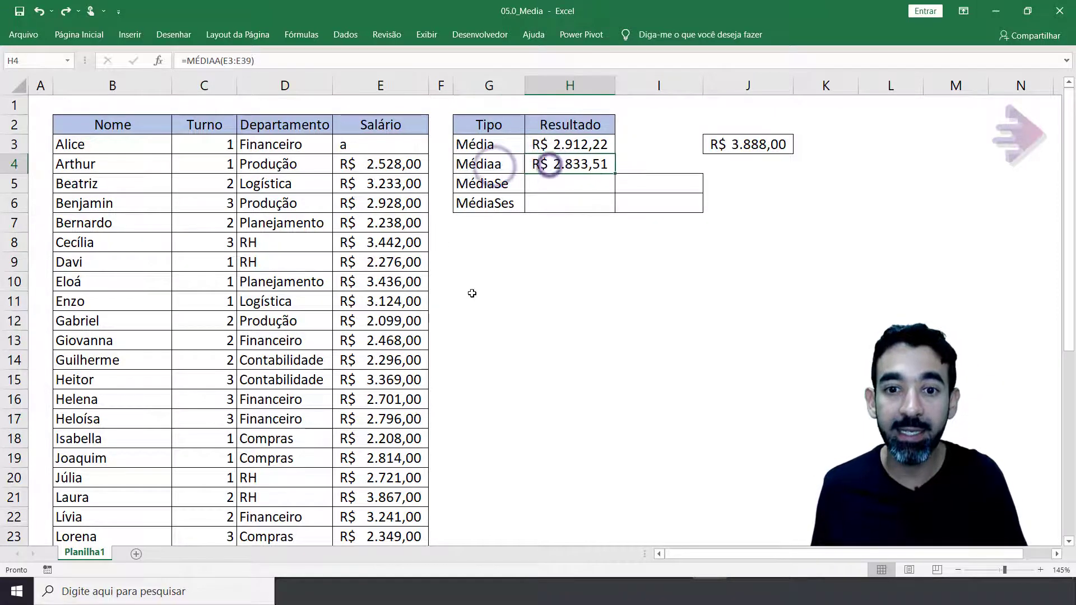
Step: Add a note in row 11 with "Letra" in G11 and 0 in H11
left_click(482, 305)
type("Let")
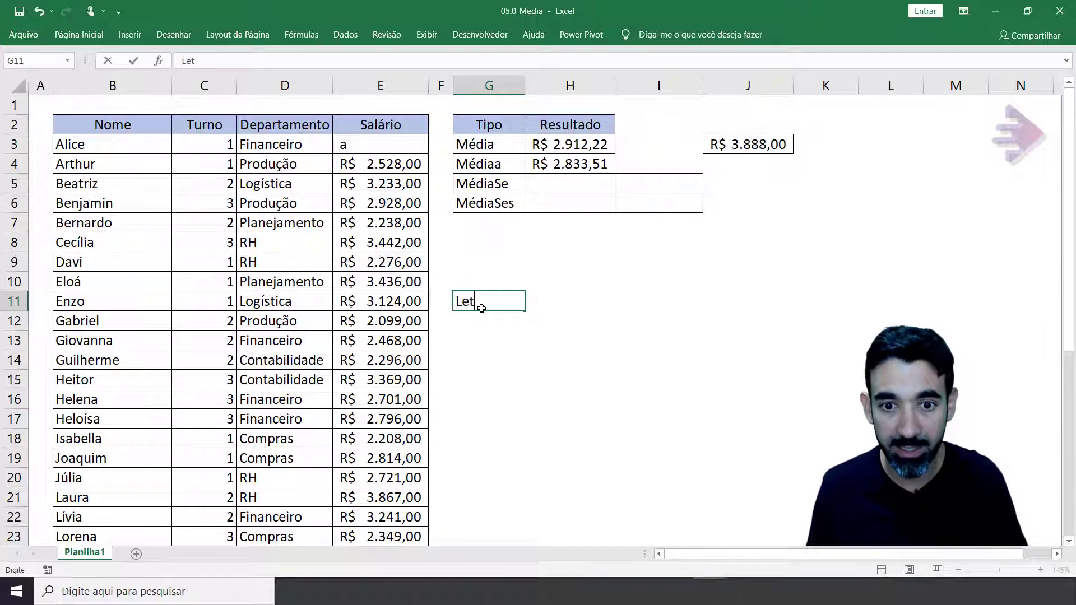
type("ra")
key("Tab")
type("0")
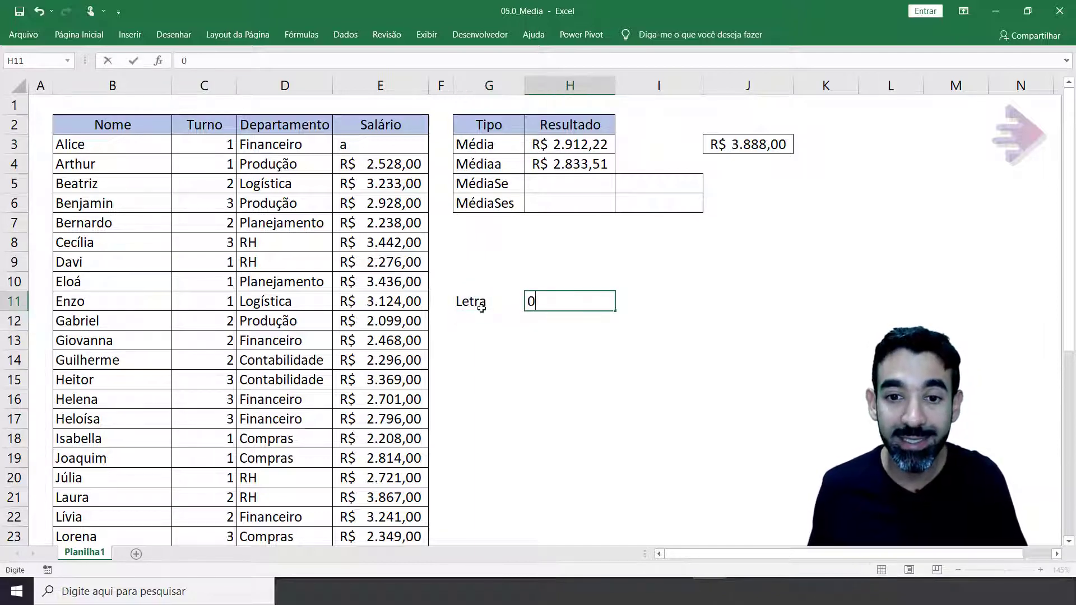
key("ctrl+Return")
Step: Set the salary in E3 to 0 and compare the two averages in H3:H4
left_click(392, 146)
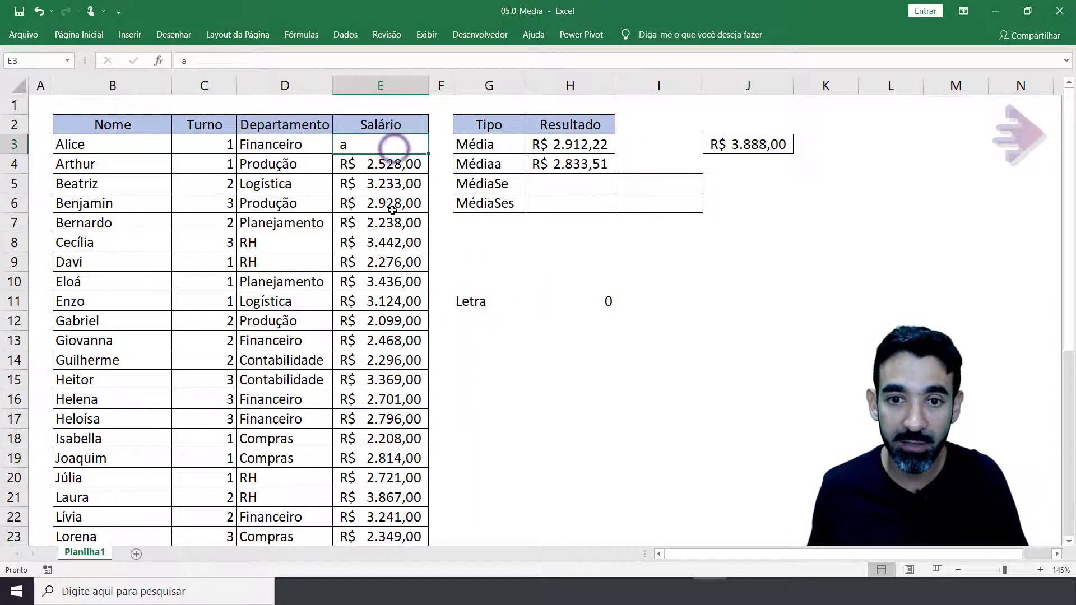
type("0")
key("Return")
left_click_drag(577, 140, 572, 163)
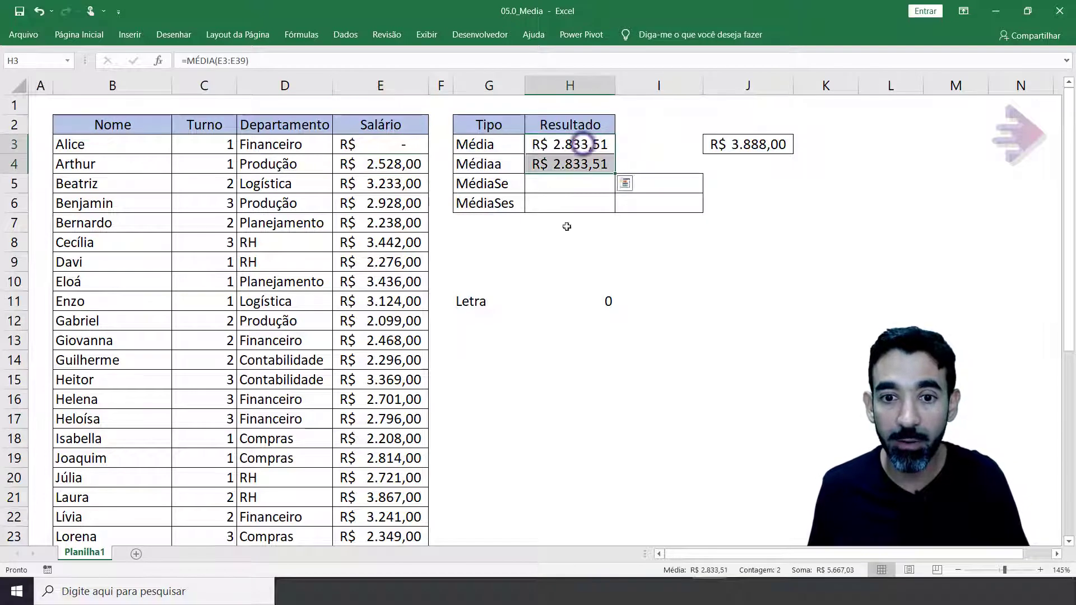
Step: Title the note above the "Letra" row by entering "Médiaa" in G10
left_click_drag(481, 309, 590, 309)
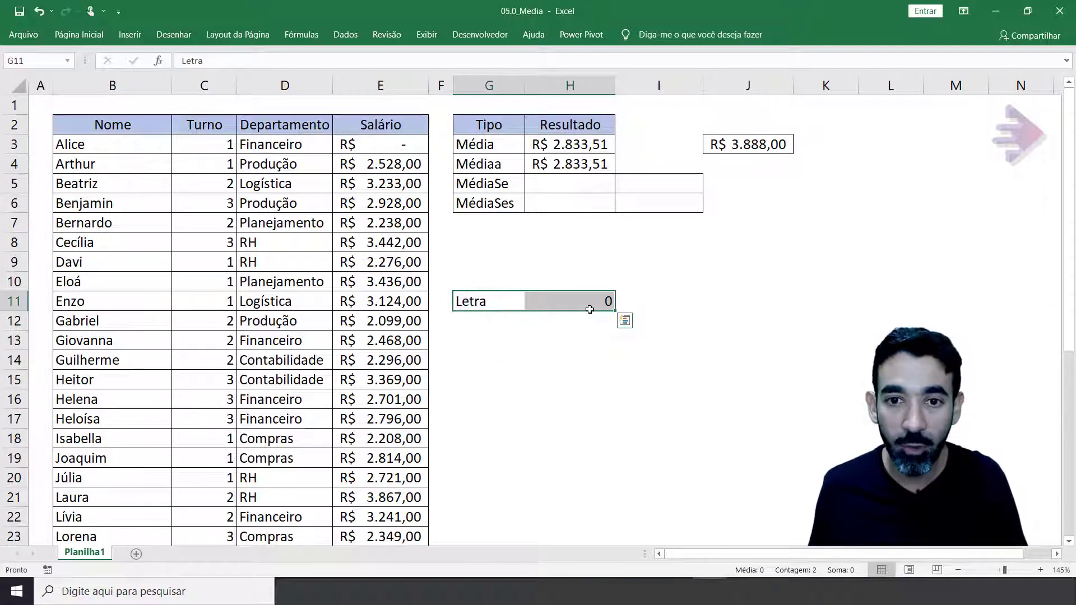
left_click(591, 301)
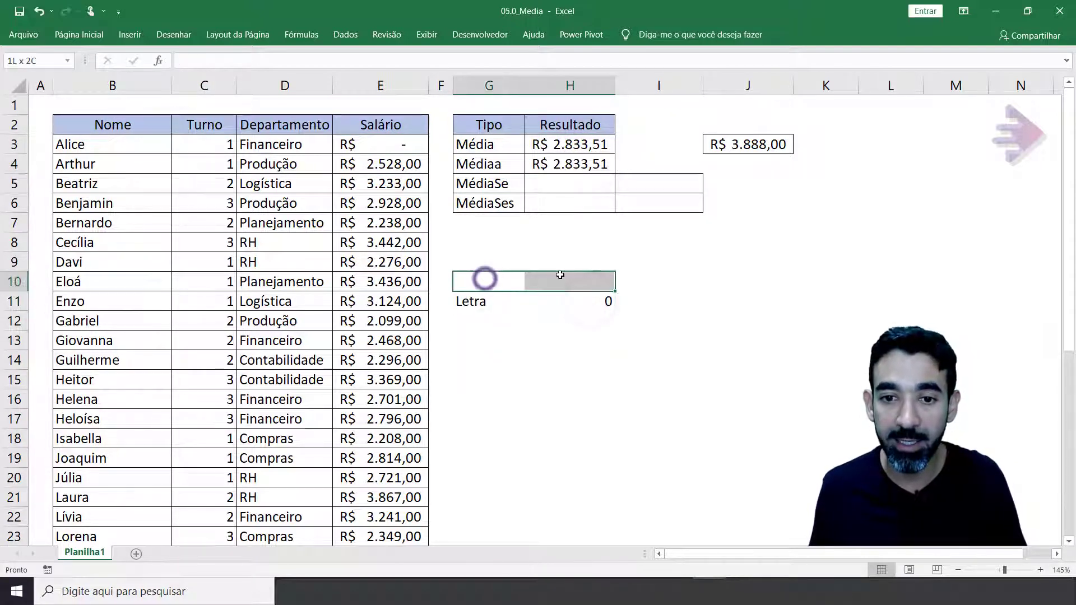
left_click(477, 282)
type("Me")
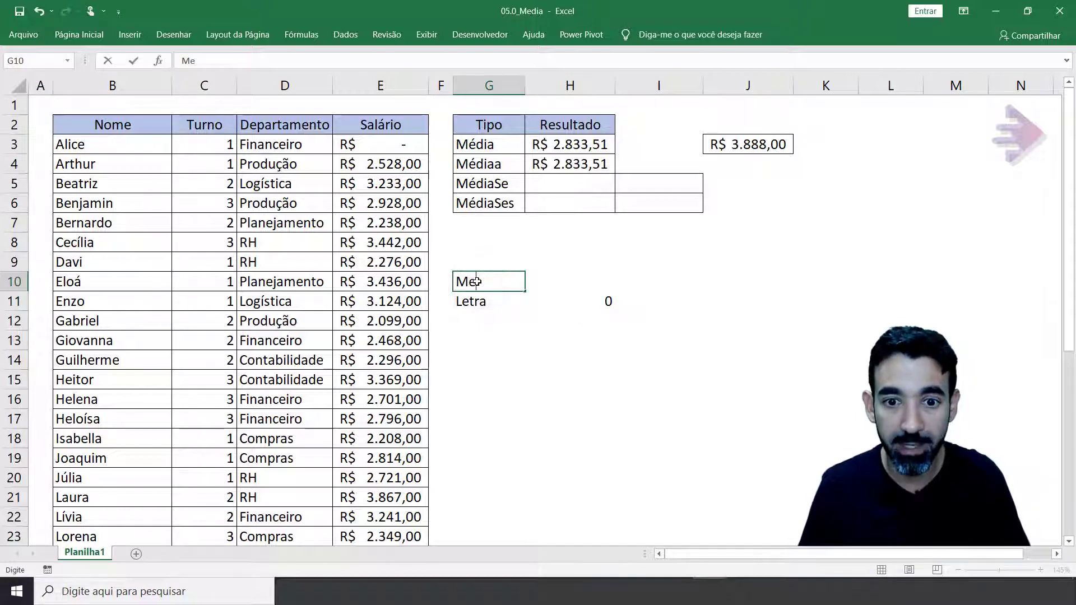
type("édia")
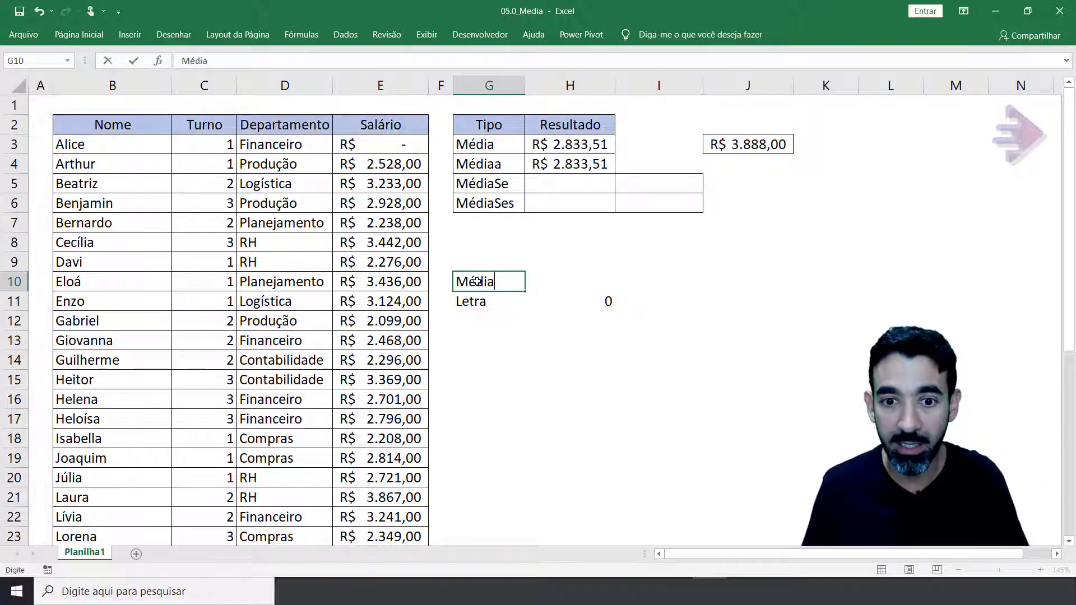
type("a")
key("Return")
key("Right")
key("Left")
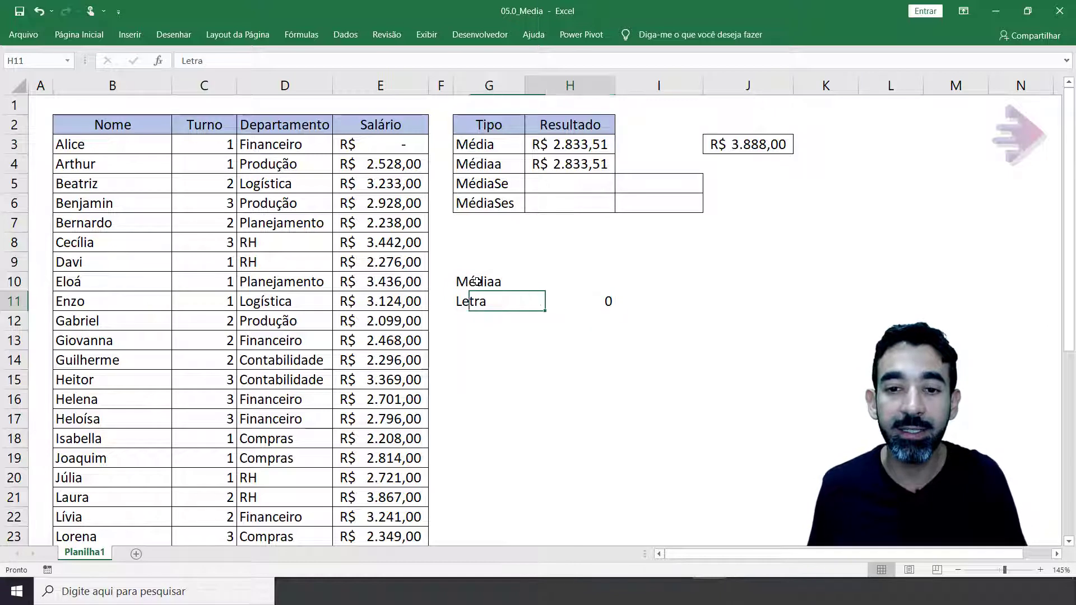
key("Down")
key("Left")
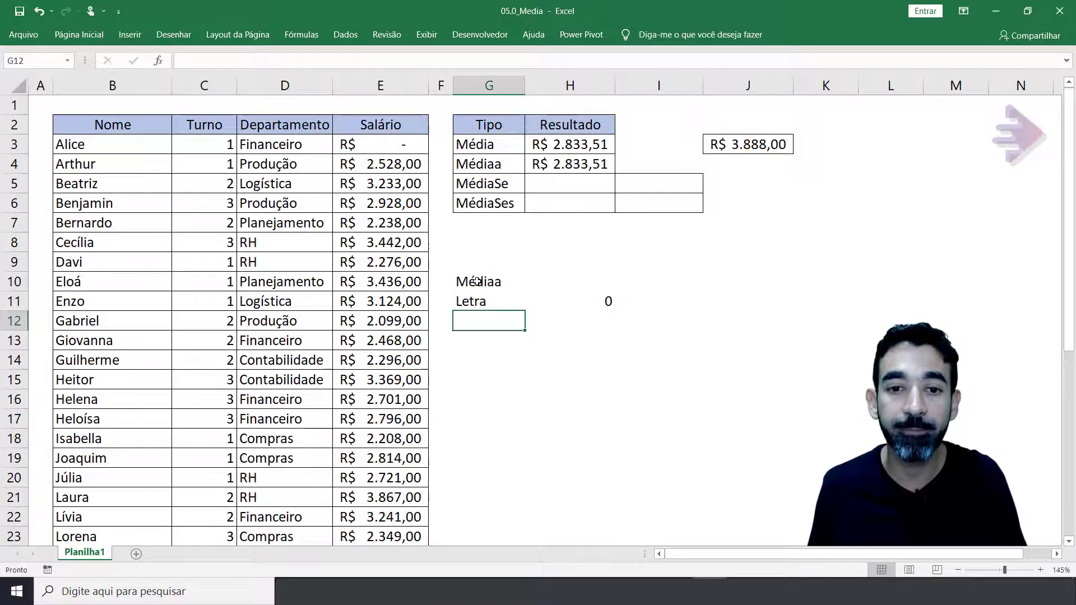
Step: Replace the value in E3 with the letter "A"
left_click(385, 153)
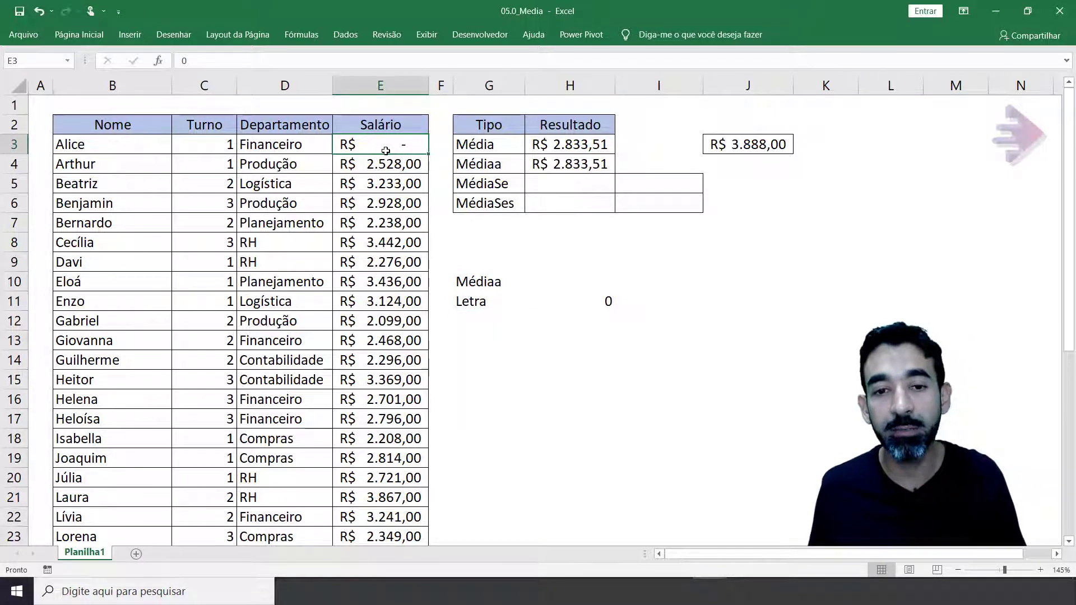
type("A")
key("ctrl+Return")
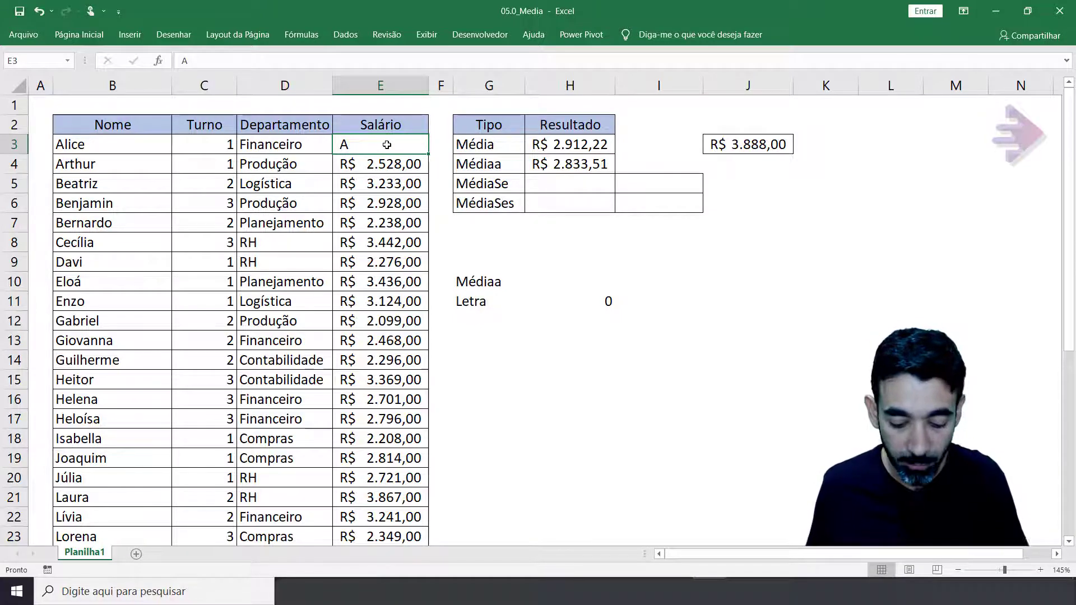
Step: Enter the logical value "Verdadeiro" in E3 to test how MÉDIAA treats it
type("Verdad")
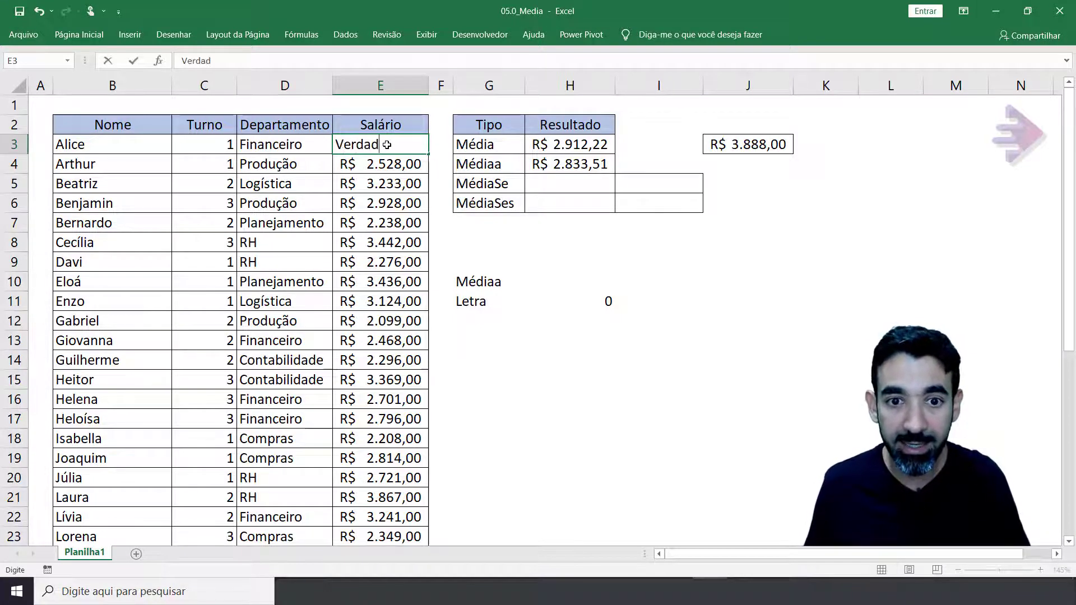
type("iro")
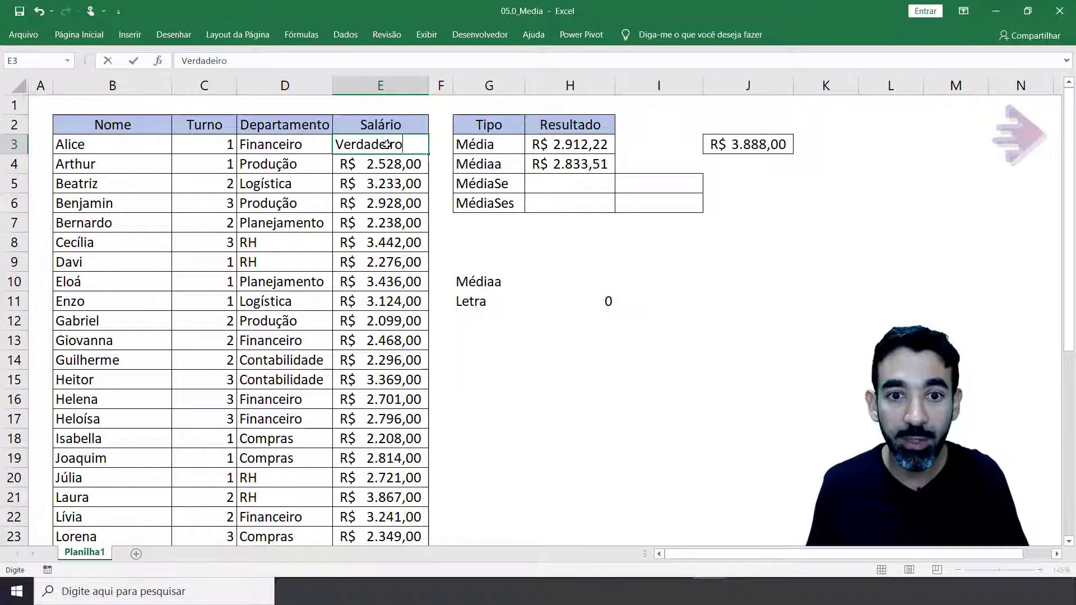
key("Return")
Step: Temporarily set E3 to 1 to compare the two averages in H3:H4, and undo the change
left_click(387, 144)
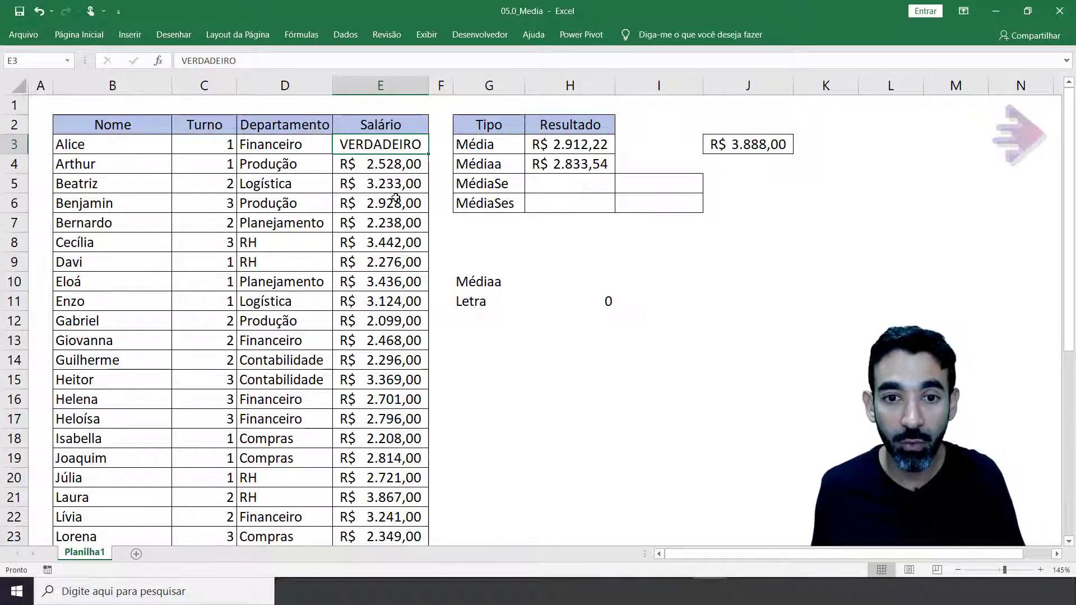
type("1")
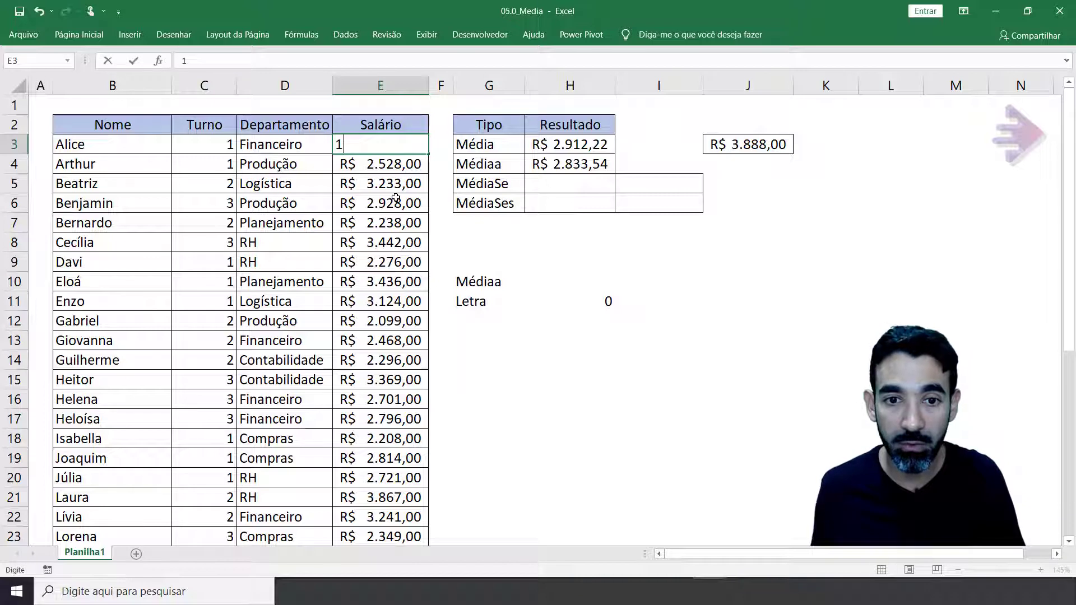
key("Return")
left_click(574, 165)
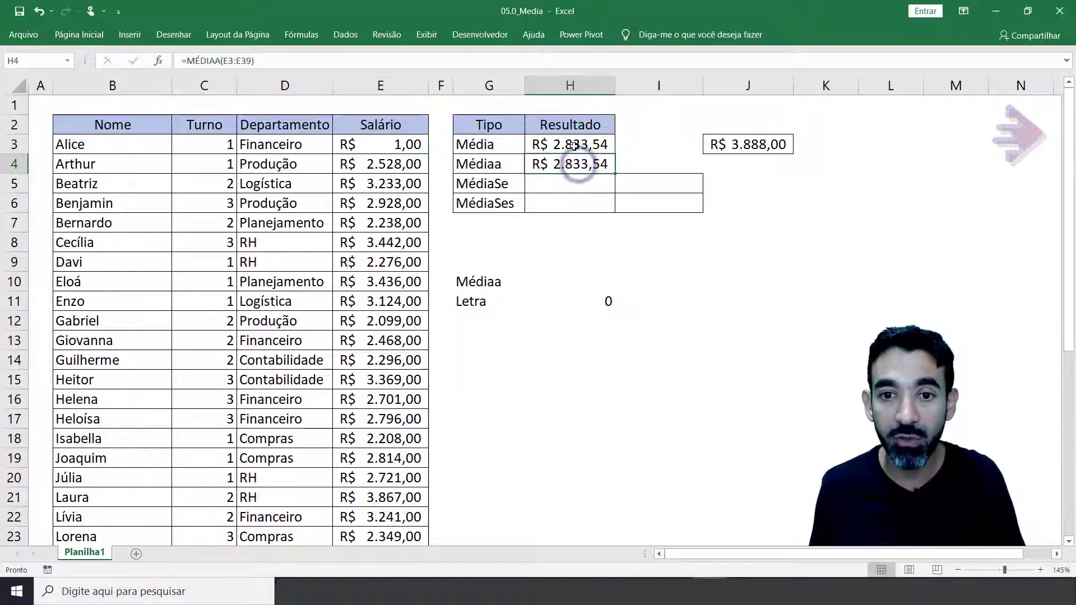
left_click_drag(574, 147, 572, 144)
left_click(371, 146)
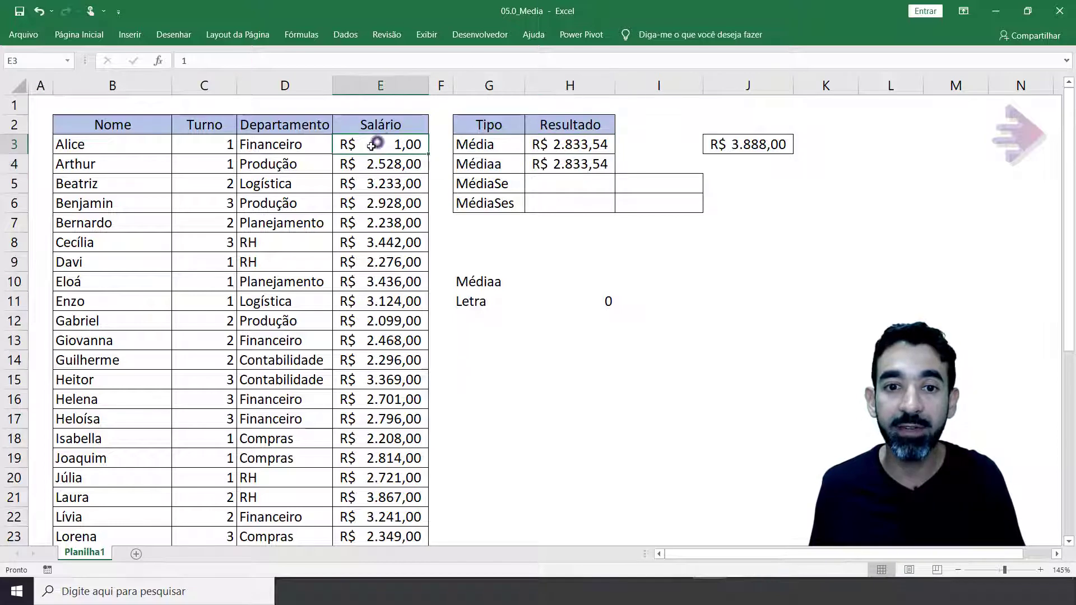
key("ctrl+z")
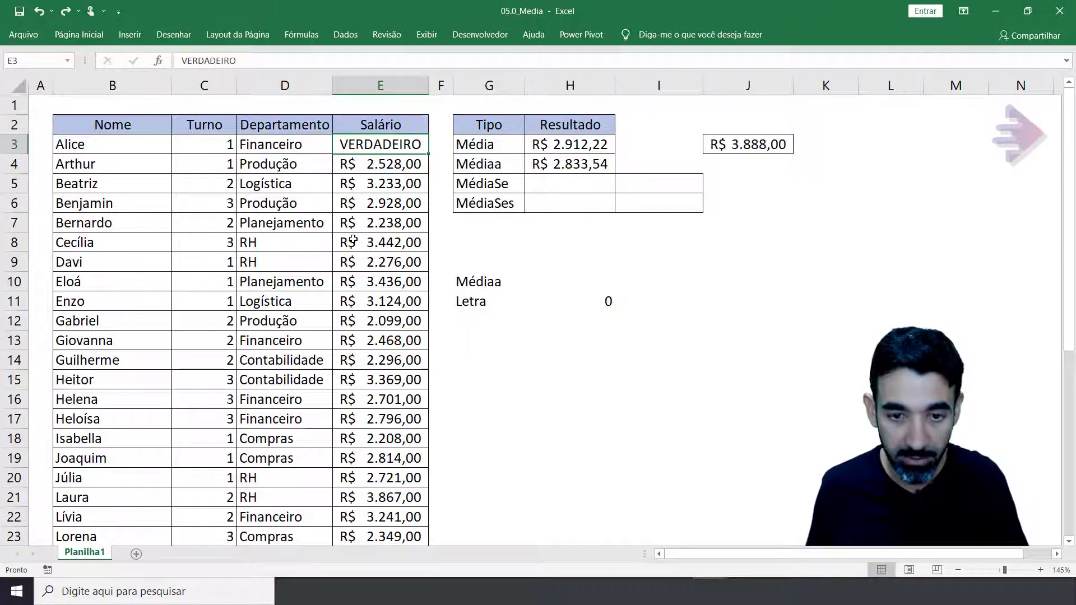
Step: Enter the logical value "falso" in E3 to test how MÉDIAA treats it
type("falso")
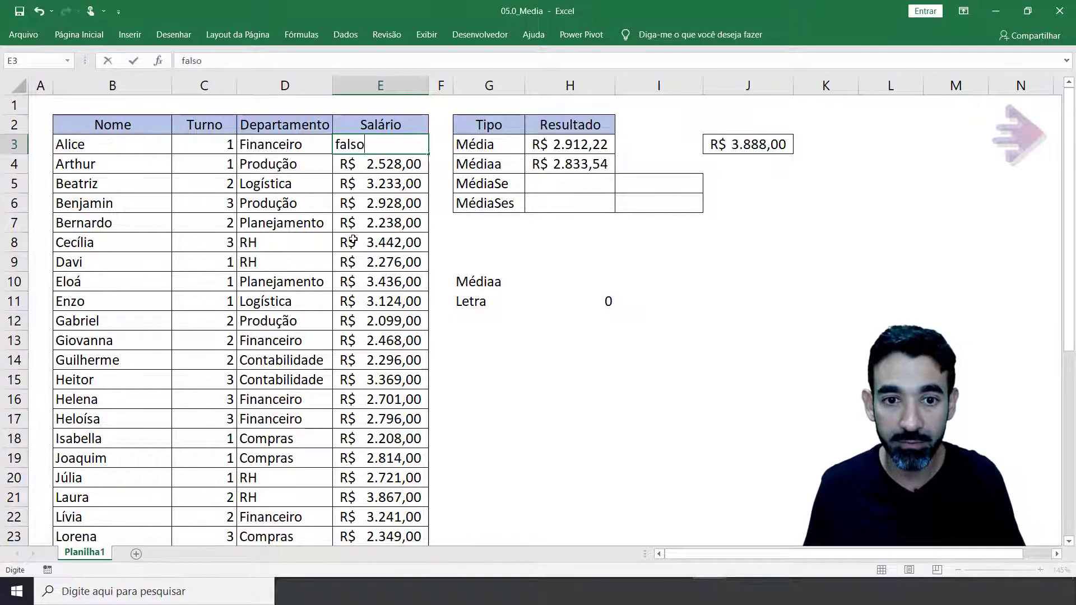
key("Return")
key("Up")
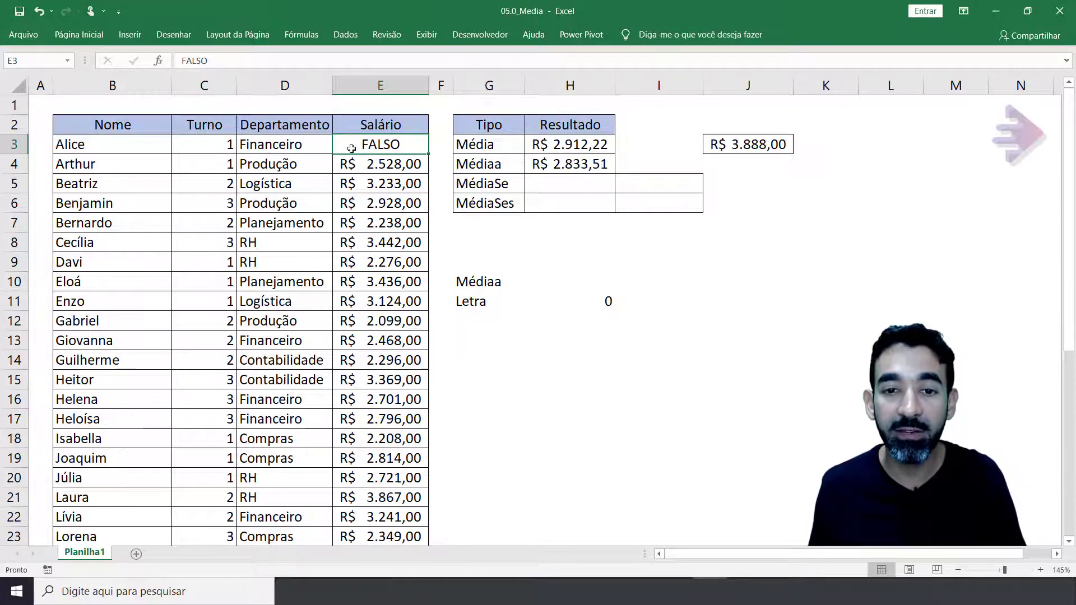
Step: Add a note with "Verdadeiro" in G12 and 1 in H12, and widen column G to fit the text
left_click(472, 322)
type("Verda")
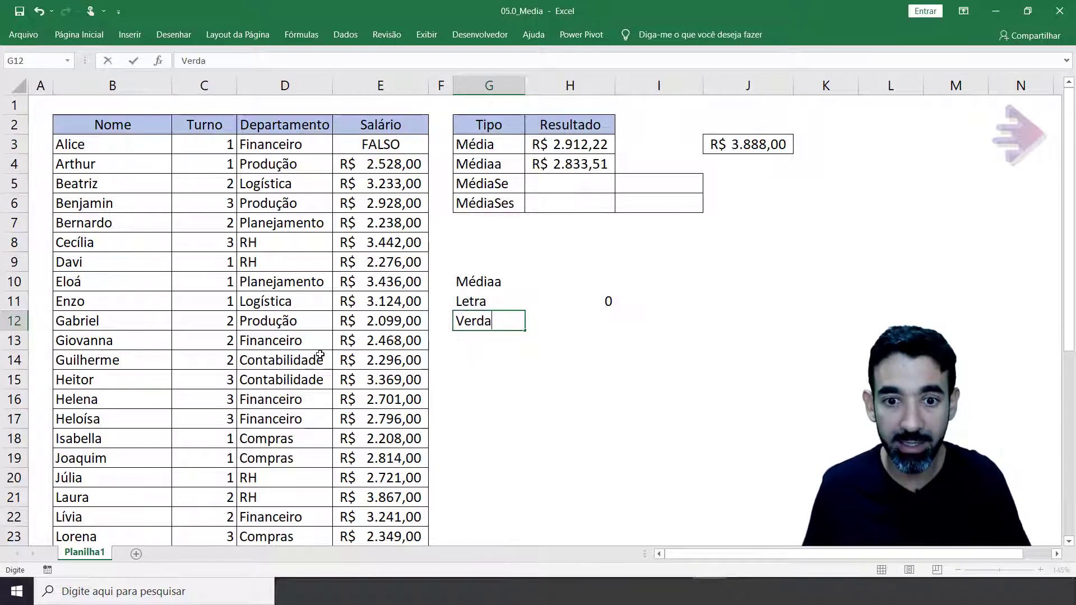
type("deiro")
key("Tab")
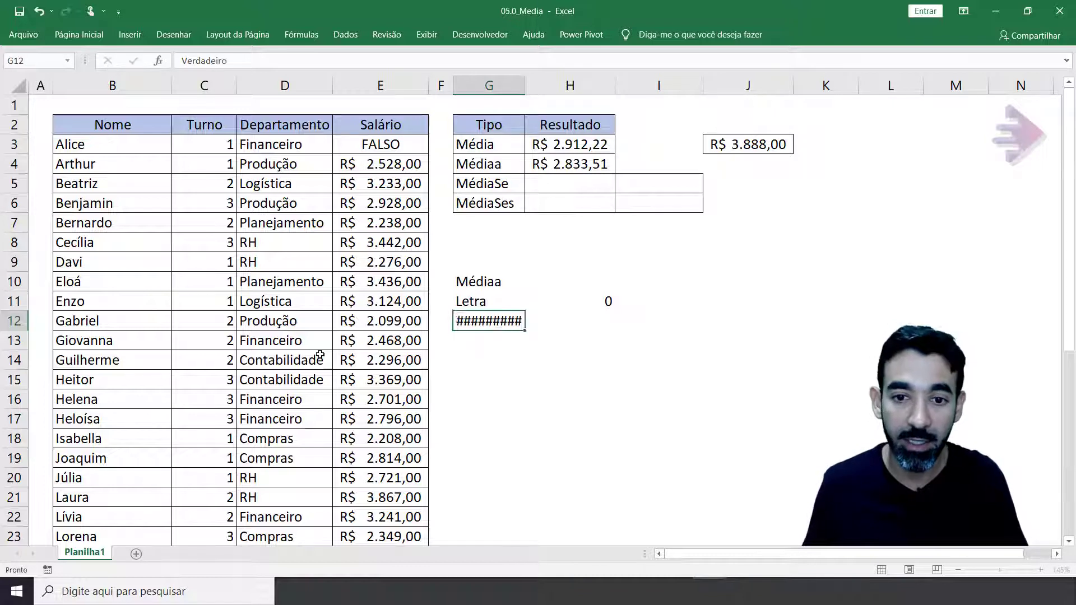
type("1")
key("ctrl+Return")
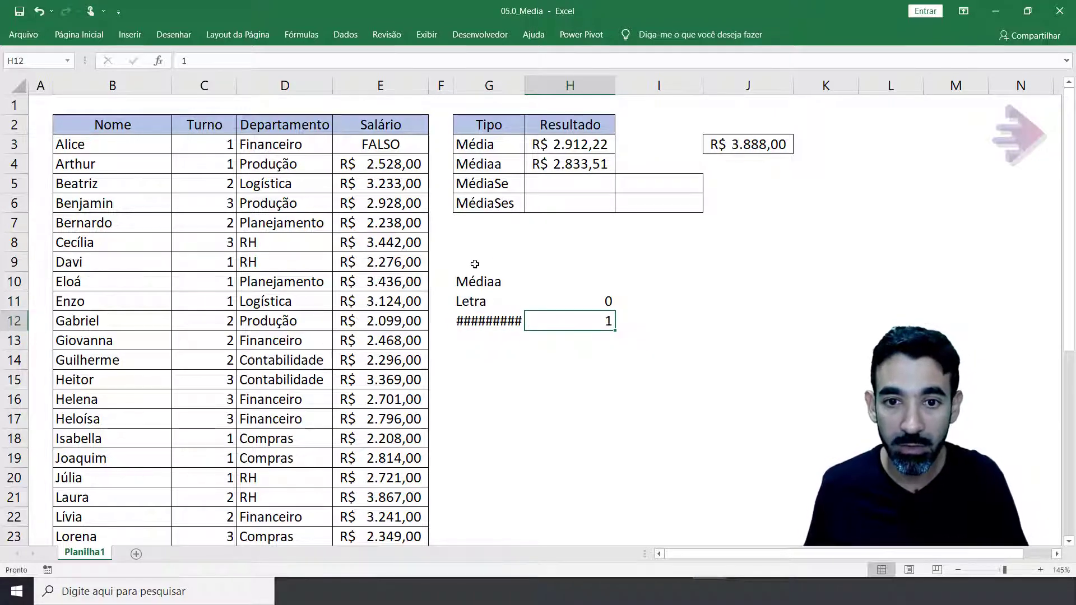
left_click_drag(525, 85, 552, 86)
Step: Add a note row below it with "Falso" in G13 and 0 in H13
left_click(488, 338)
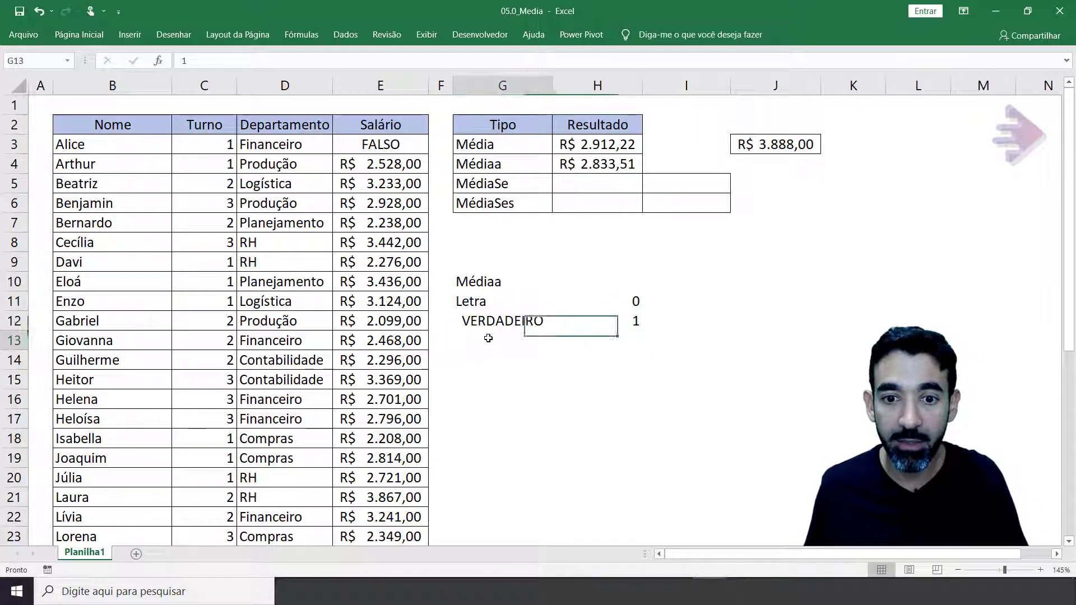
type("Fal")
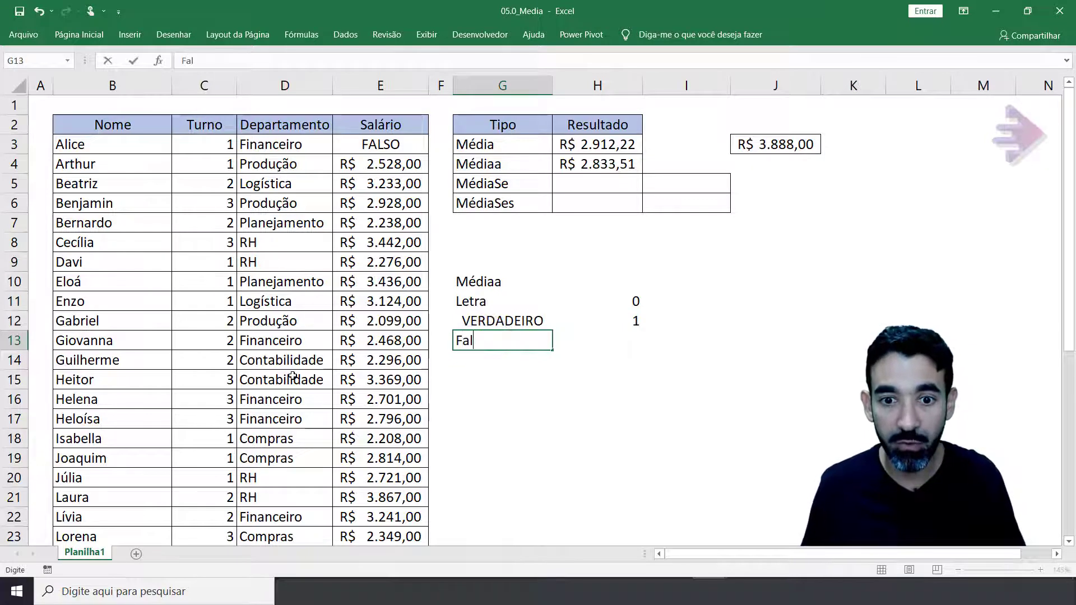
type("so")
key("ctrl+Return")
key("Right")
type("0")
key("Return")
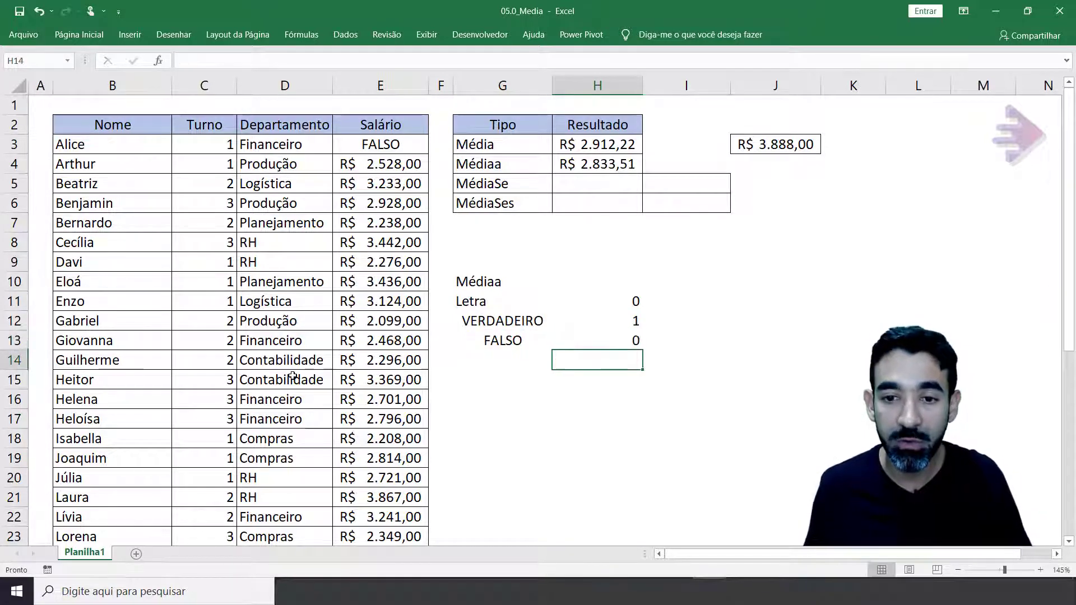
Step: Left-align the note labels in G11:G13
key("Up")
key("Up")
key("Left")
key("Up")
key("shift+Down")
key("shift+Down")
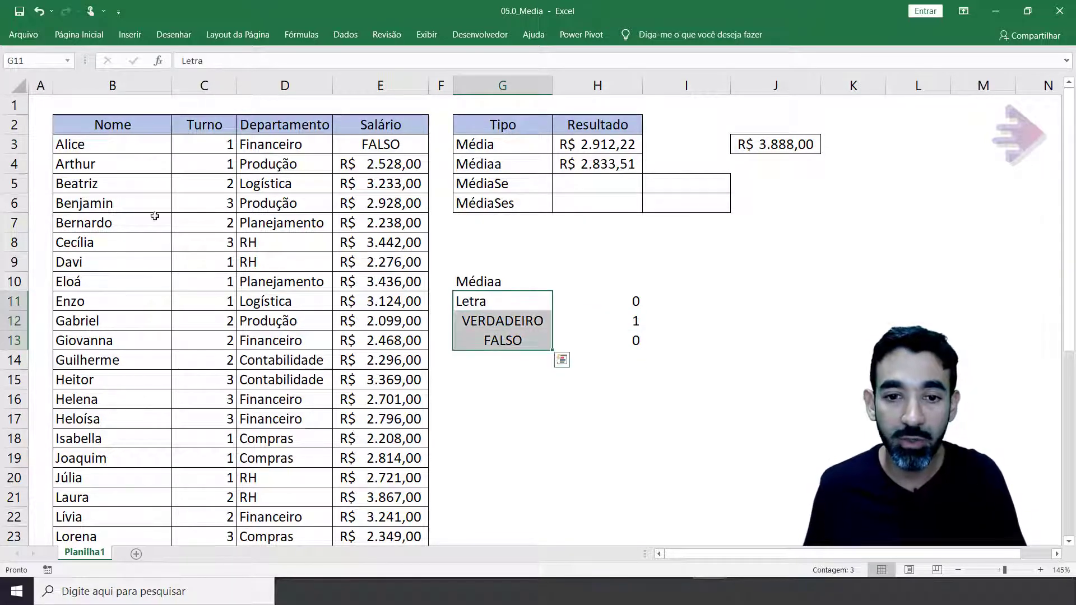
left_click(69, 31)
left_click(260, 84)
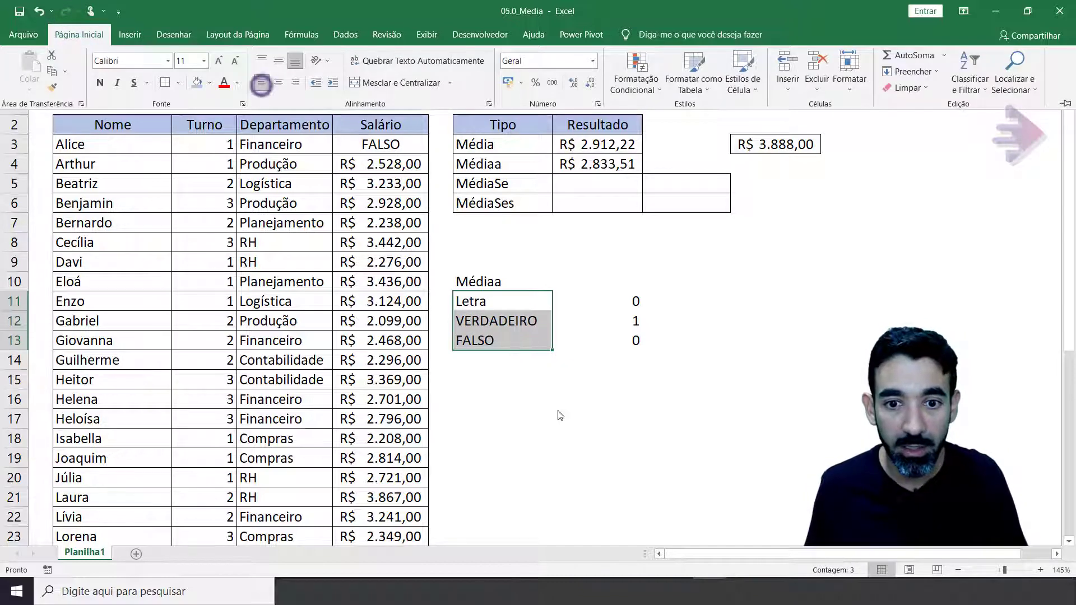
Step: Review the notes in G10:H13 on how MÉDIAA treats letters and logical values
left_click(490, 282)
left_click(517, 380)
left_click_drag(647, 342, 508, 278)
left_click(629, 366)
left_click(622, 296)
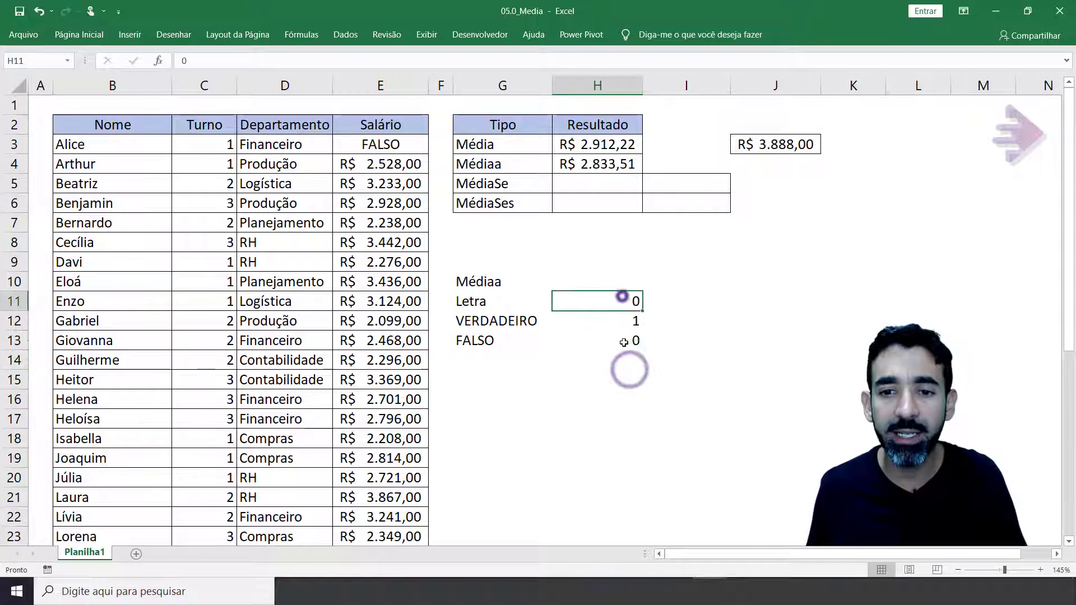
left_click_drag(622, 296, 628, 339)
Step: Restore the salary in E3 by copying the value from J3 into it
left_click(401, 144)
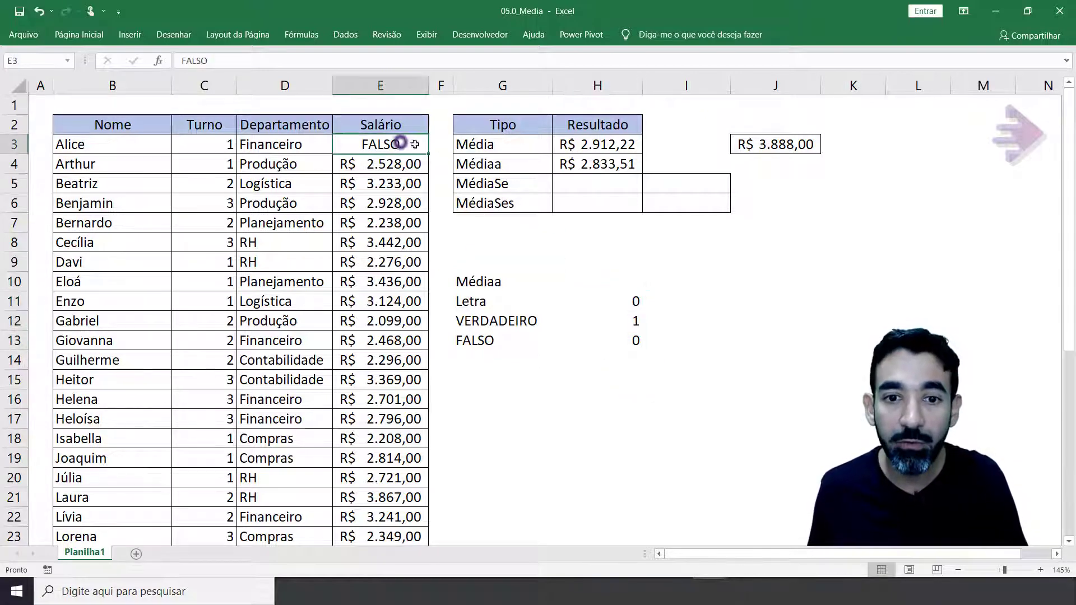
left_click(795, 145)
key("ctrl+c")
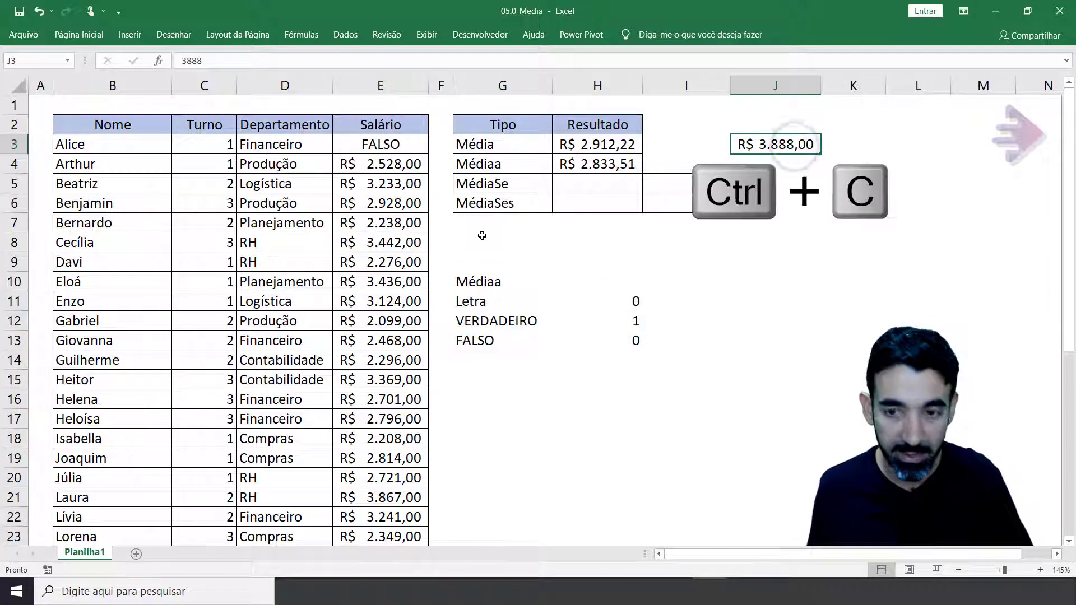
left_click(358, 143)
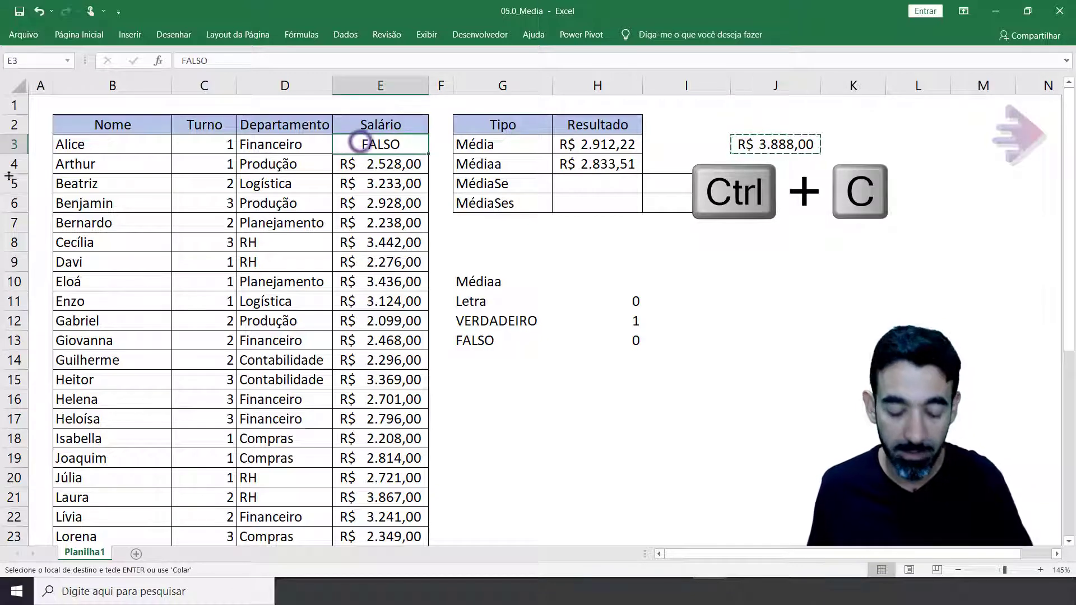
key("ctrl+v")
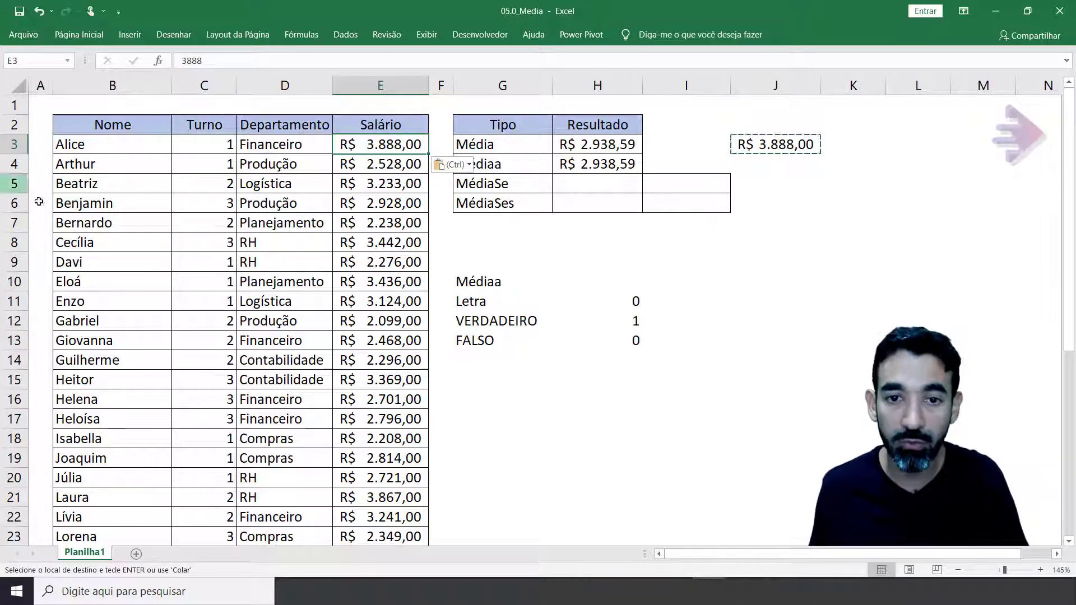
key("ctrl+v")
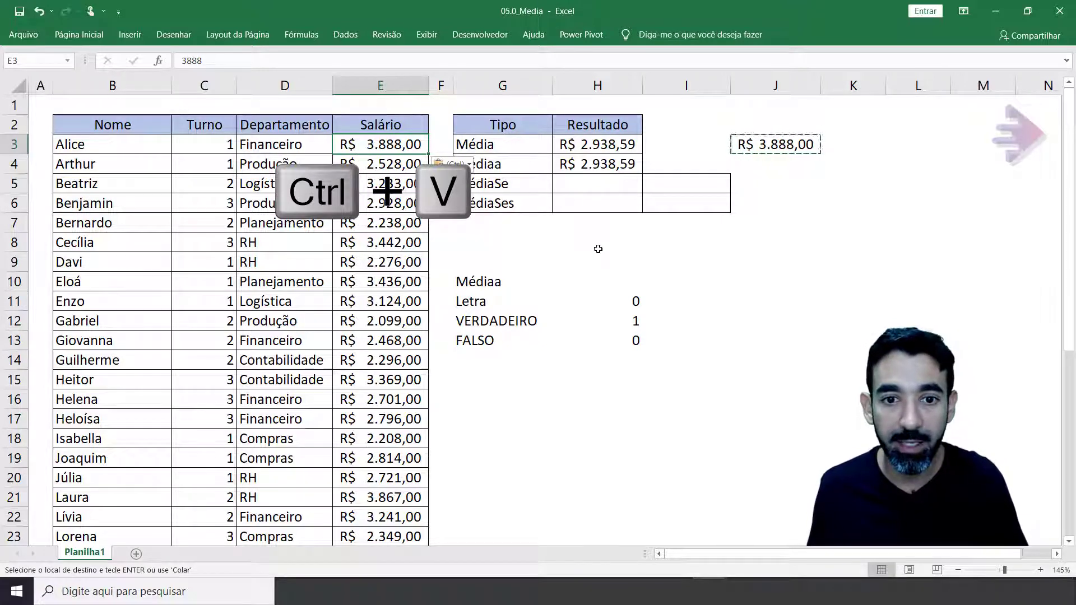
key("Escape")
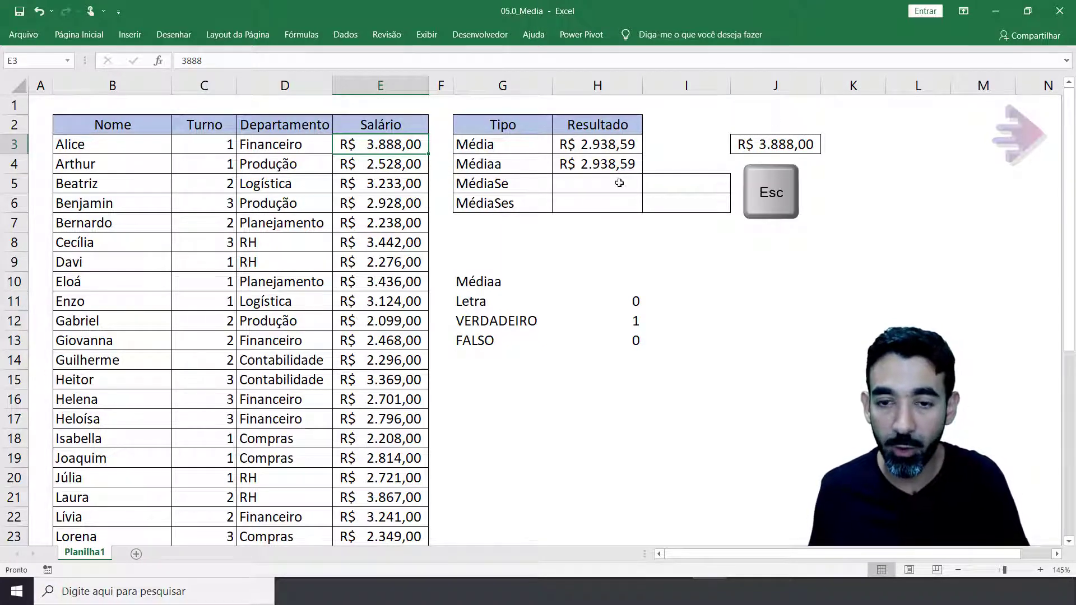
Step: Start a MÉDIASE formula in H5 with the Turno values C3:C39 as its criteria range
left_click(597, 185)
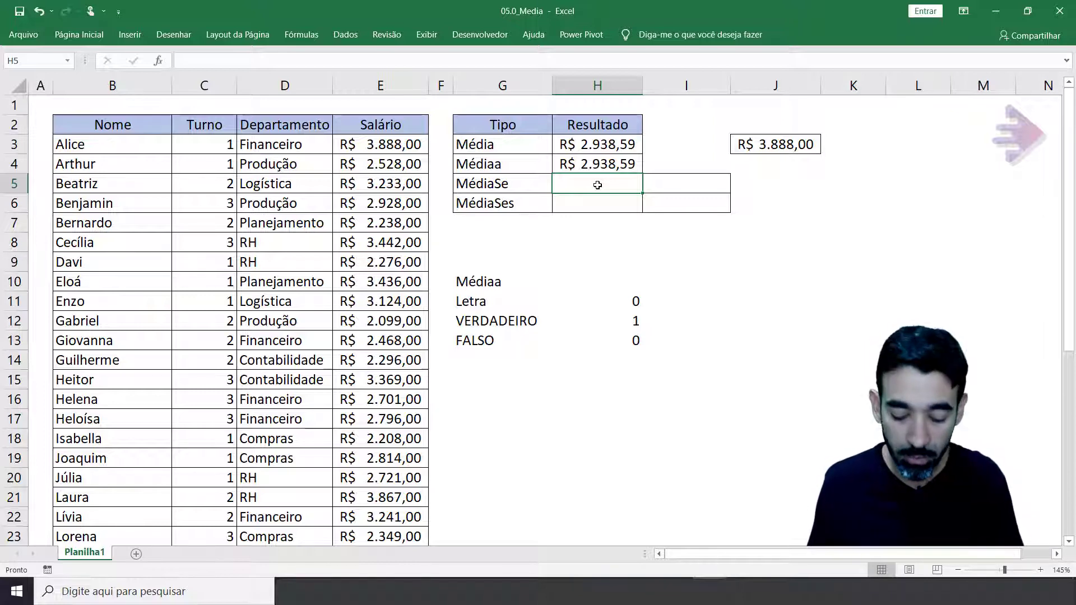
type("=m")
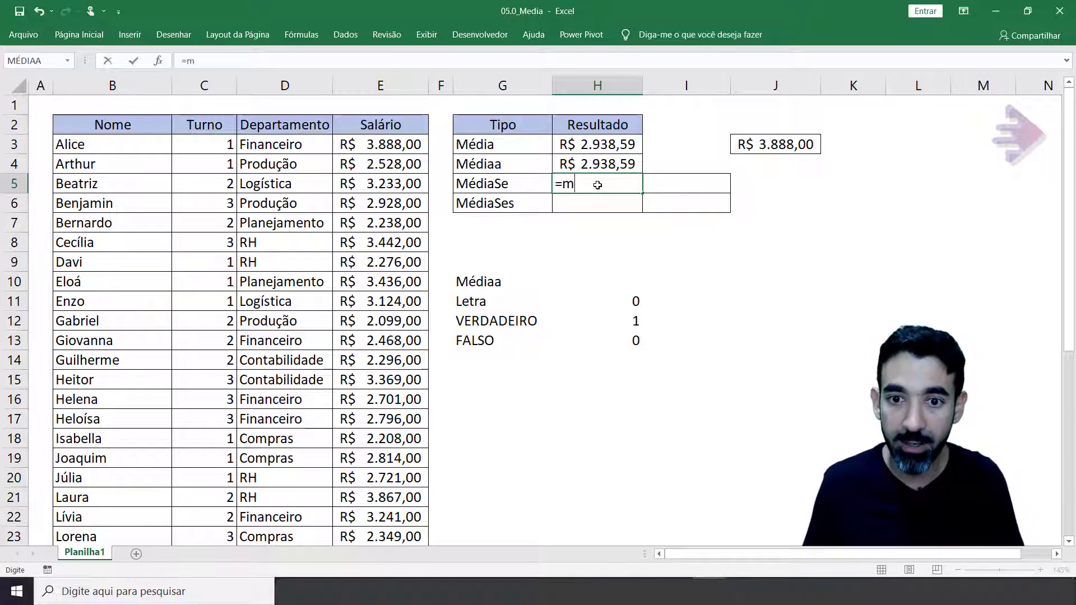
type("édiase")
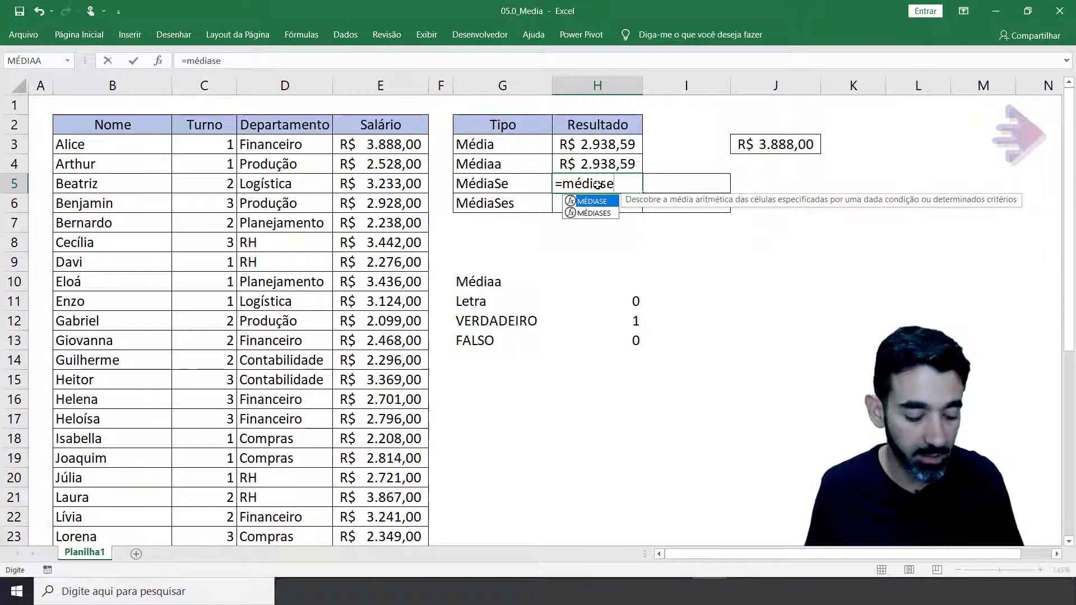
key("Tab")
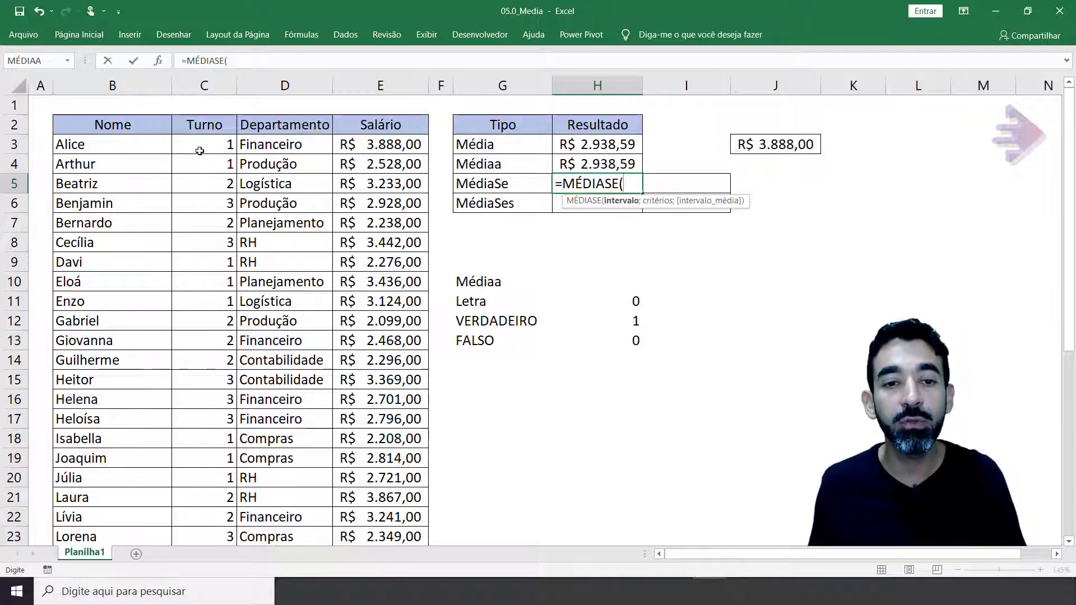
left_click_drag(201, 147, 209, 499)
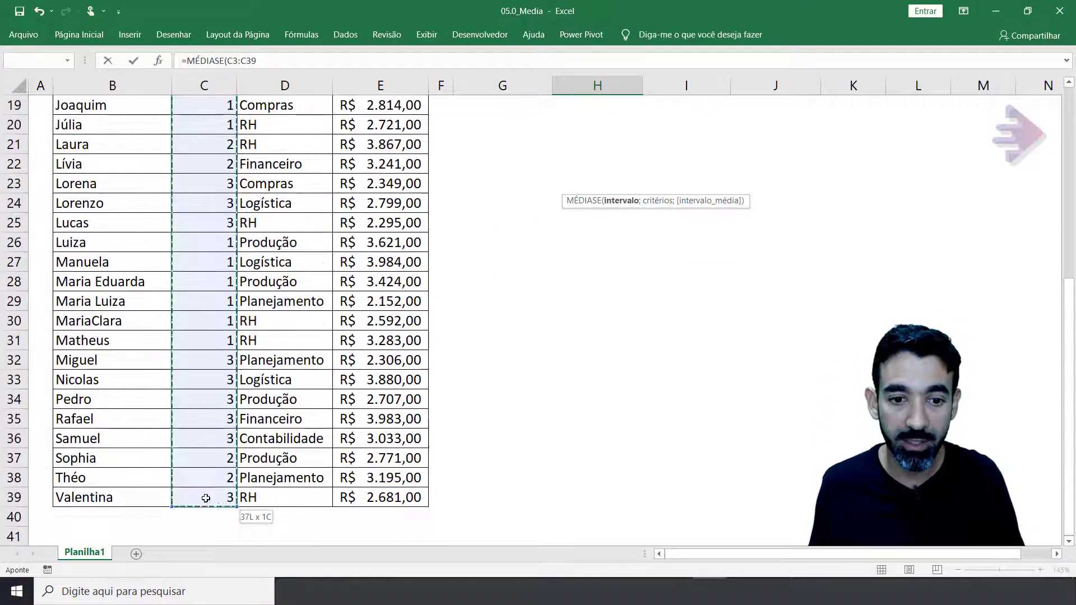
scroll(407, 273, "up", 6)
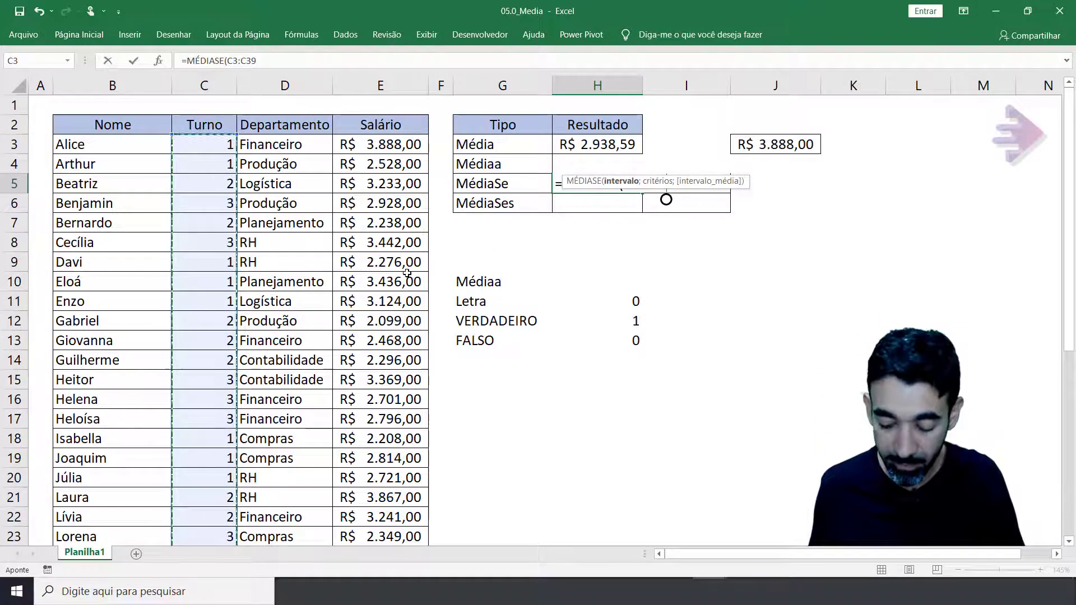
type(";")
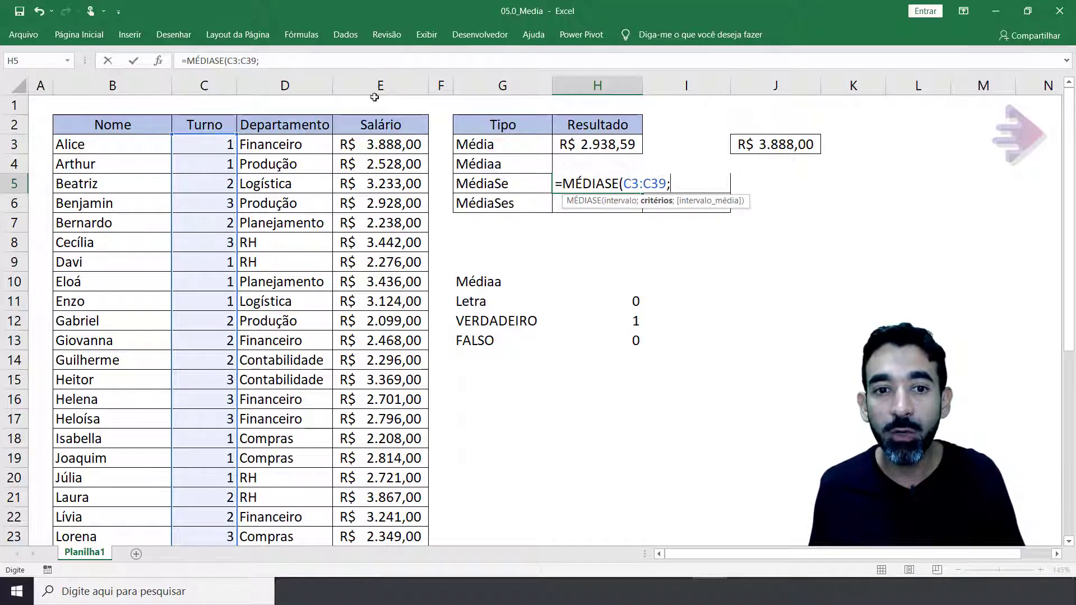
Step: Complete the MÉDIASE formula in H5 with I5 as the criterion and the salaries E3:E39 as the average range
left_click(273, 60)
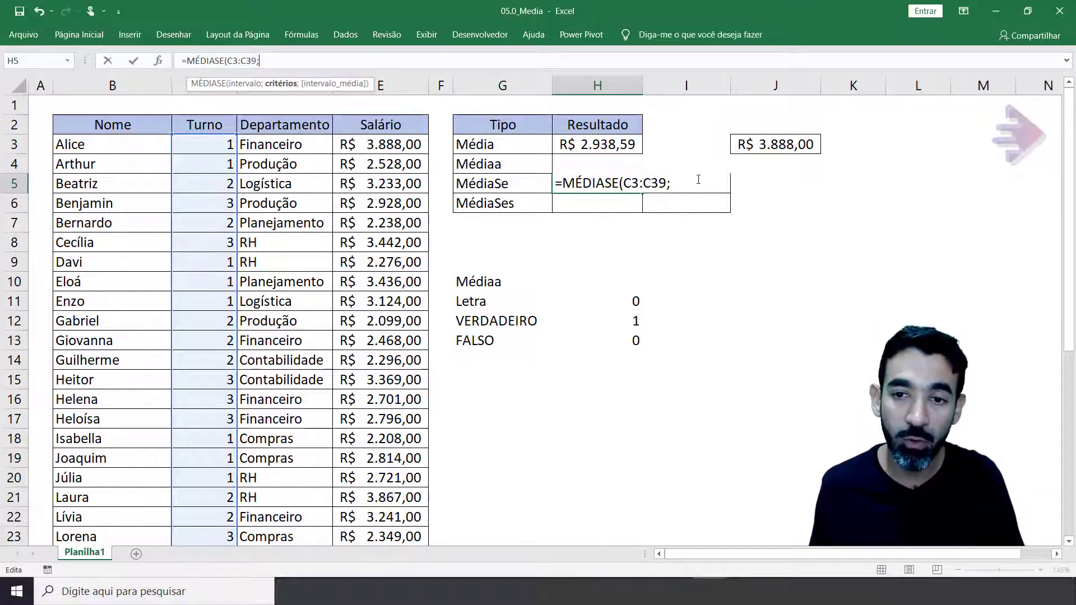
left_click(759, 178)
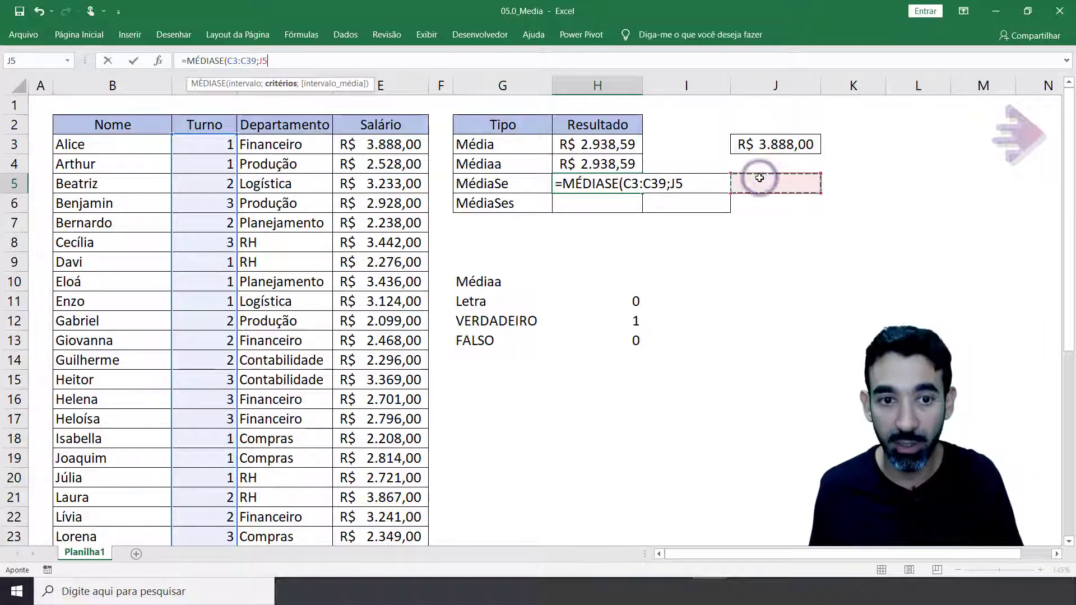
key("Left")
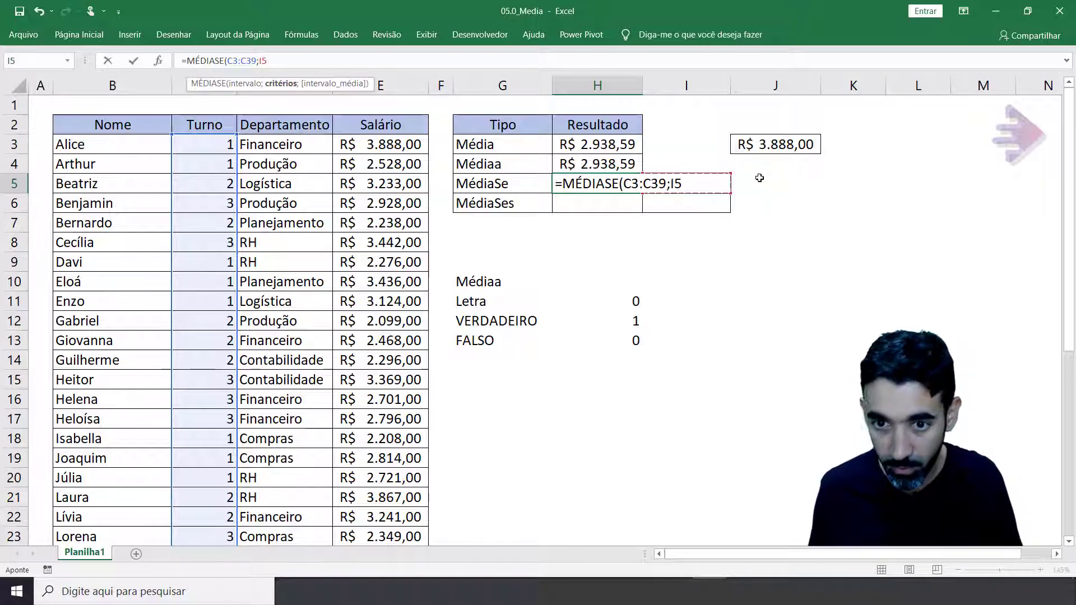
type(";")
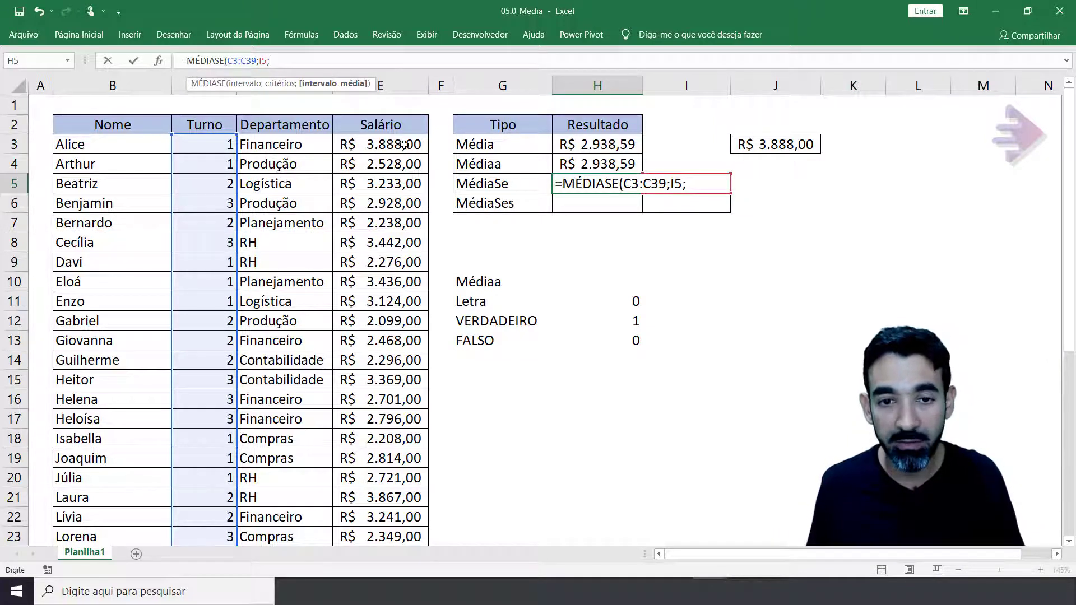
left_click_drag(405, 144, 367, 505)
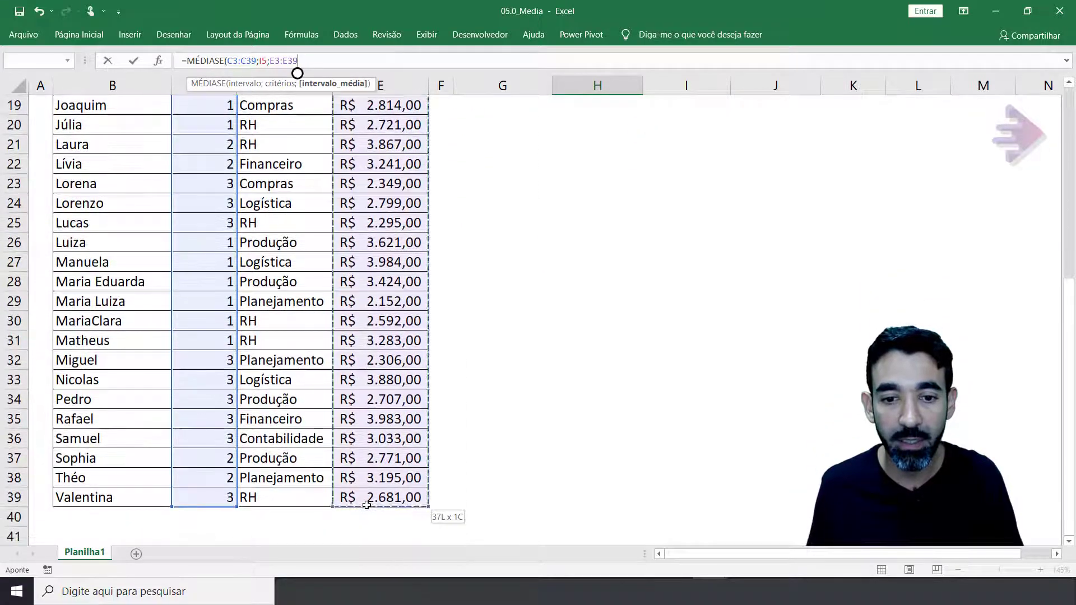
scroll(403, 392, "up", 6)
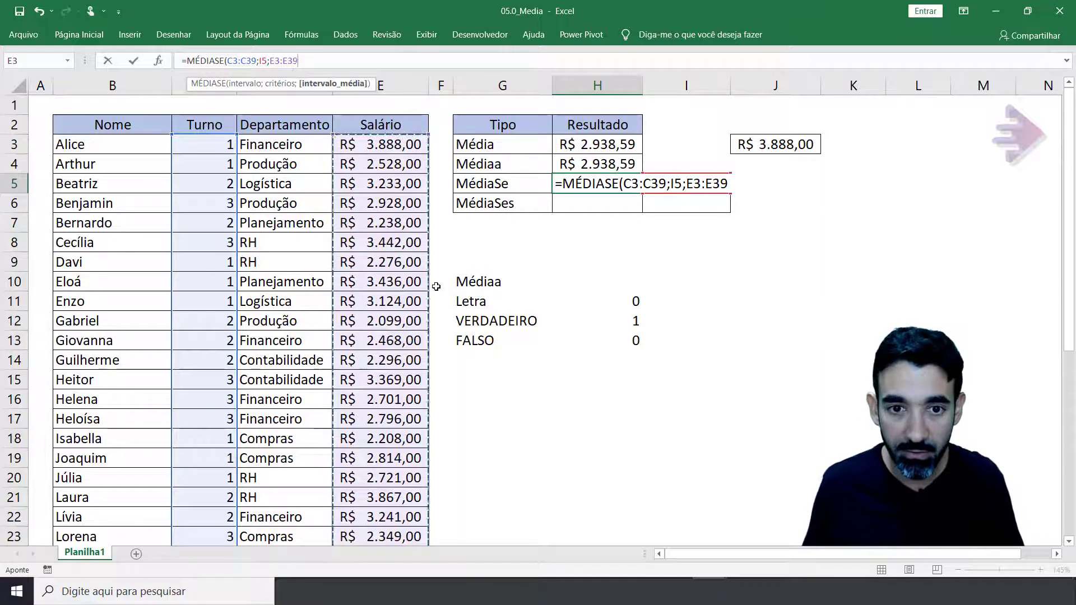
type(")")
key("Return")
Step: Enter shift 1 as the criterion in I5 and return to the MÉDIASE result in H5
key("Up")
key("Right")
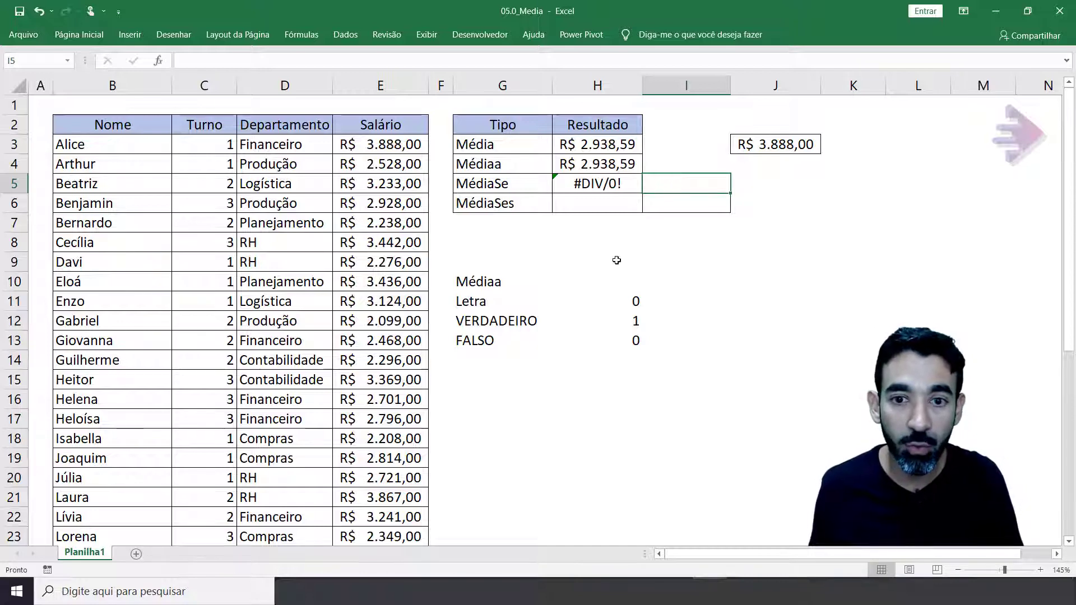
type("1")
key("Return")
key("Up")
key("Left")
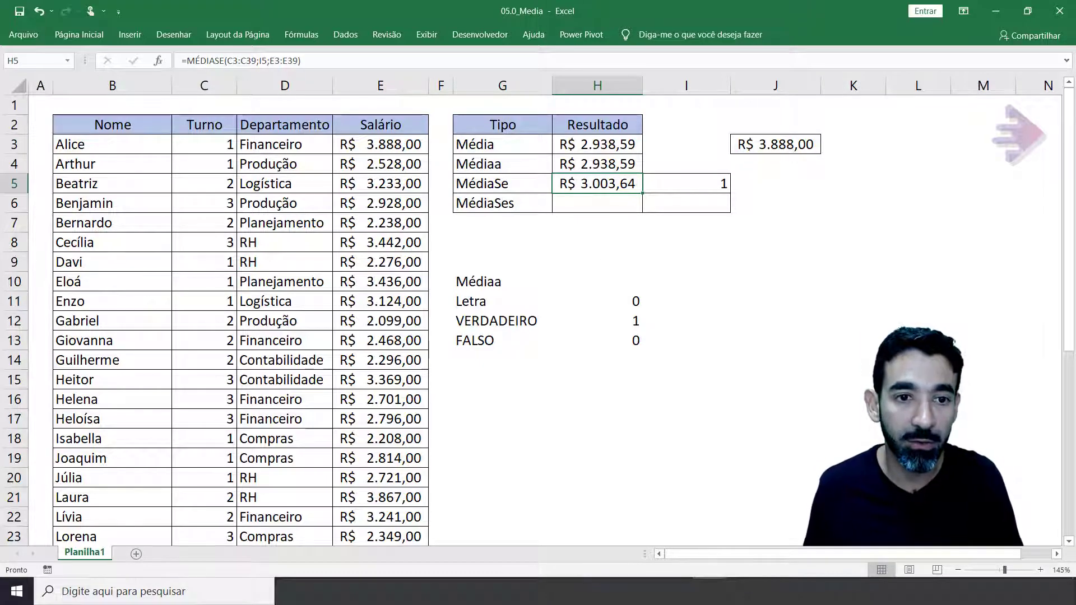
Step: Add filters to the headers of the employee table in B2:E39
left_click_drag(85, 131, 337, 128)
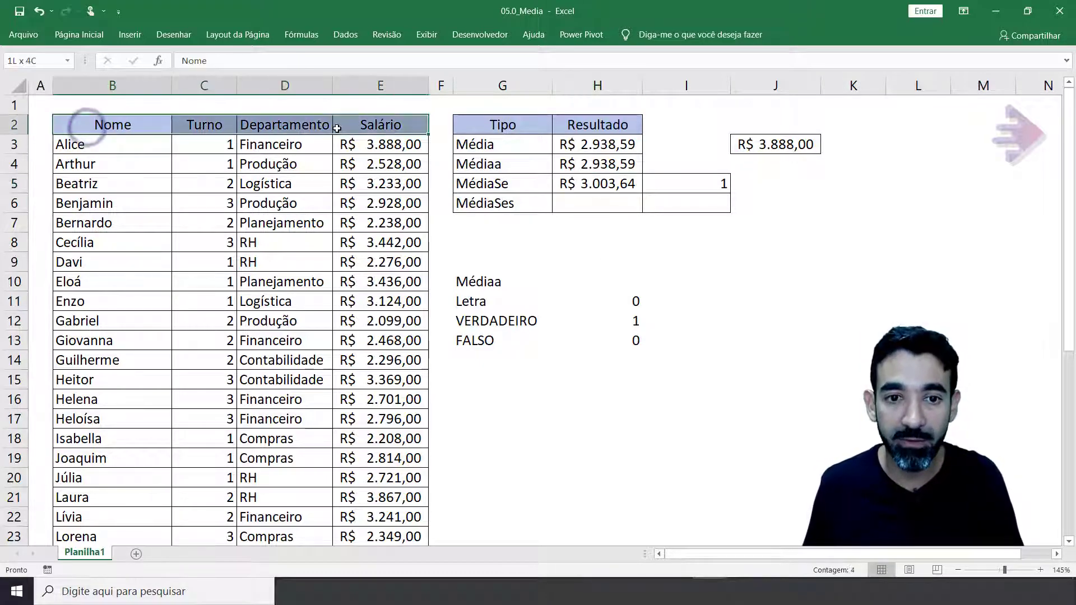
key("ctrl+shift+Down")
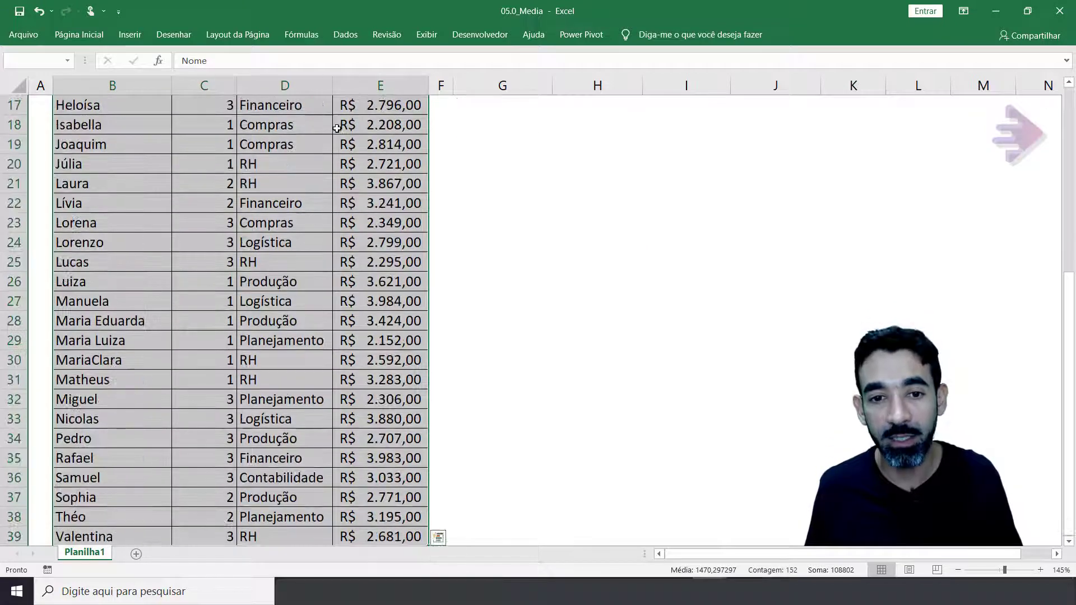
scroll(337, 128, "up", 5)
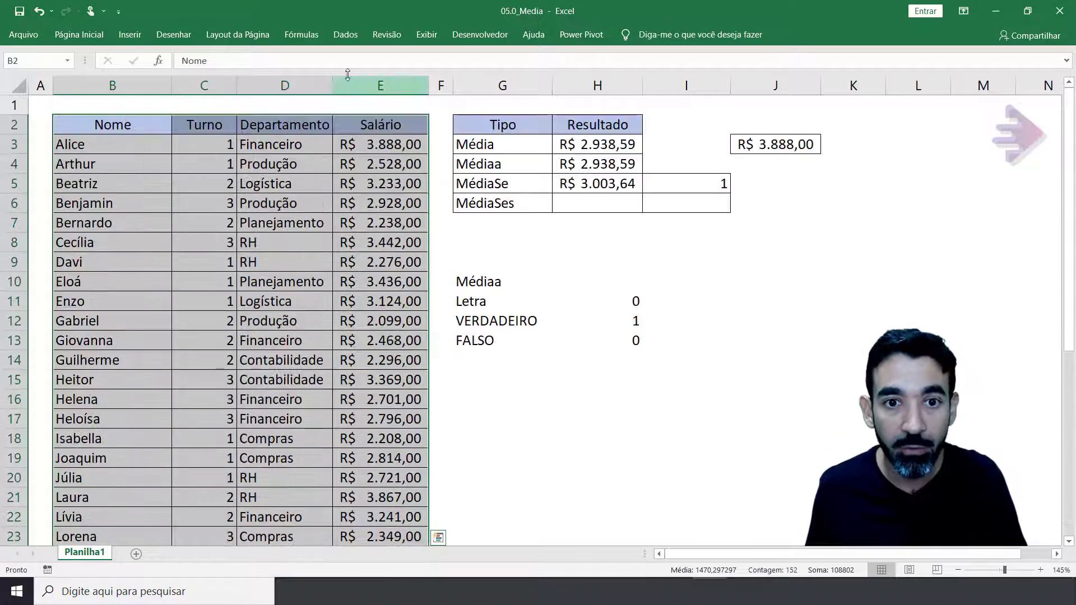
left_click(345, 35)
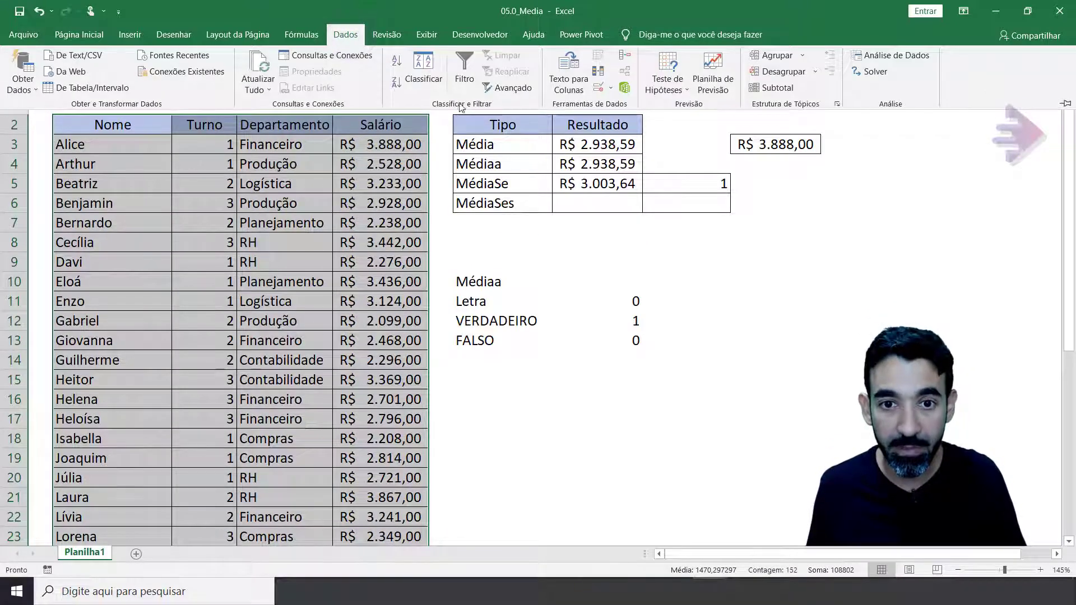
left_click(466, 70)
left_click(219, 163)
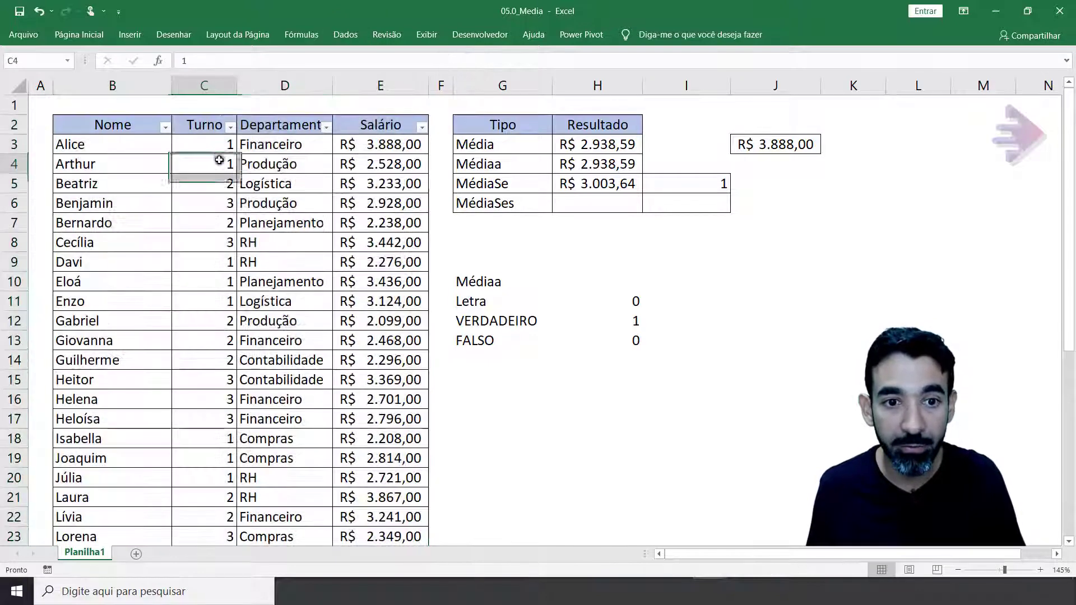
Step: Filter Turno to show only shift 1 and check the average of the filtered Salário values
left_click(230, 126)
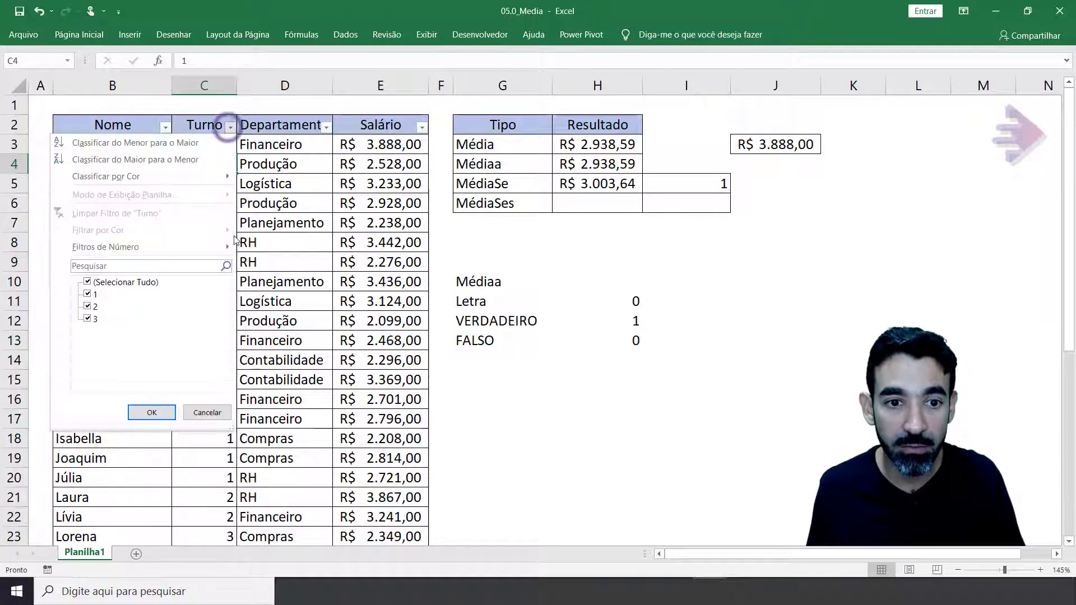
left_click(112, 282)
left_click(88, 294)
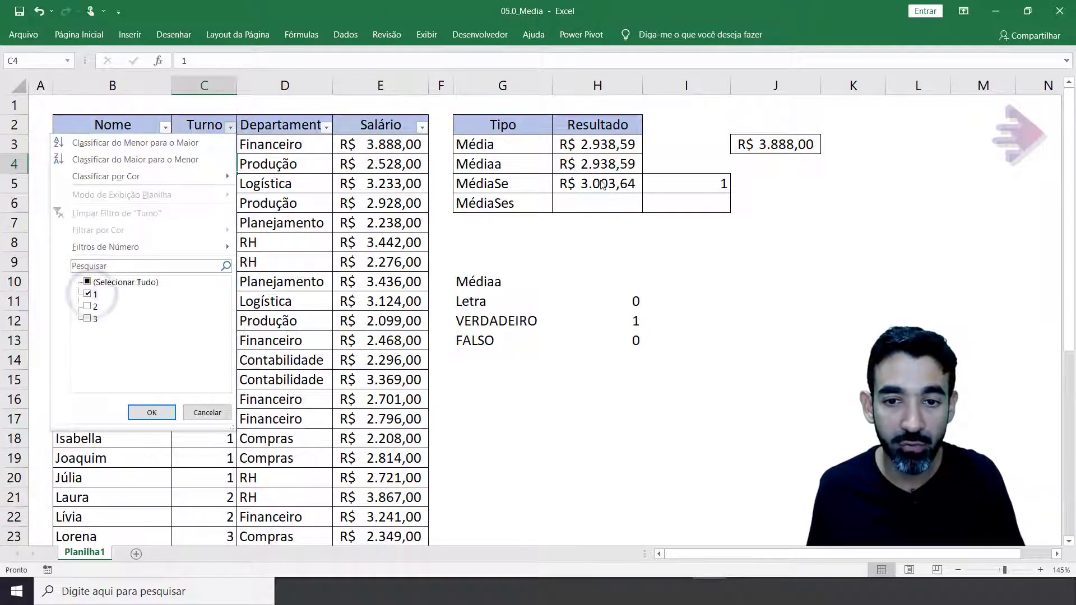
left_click(152, 413)
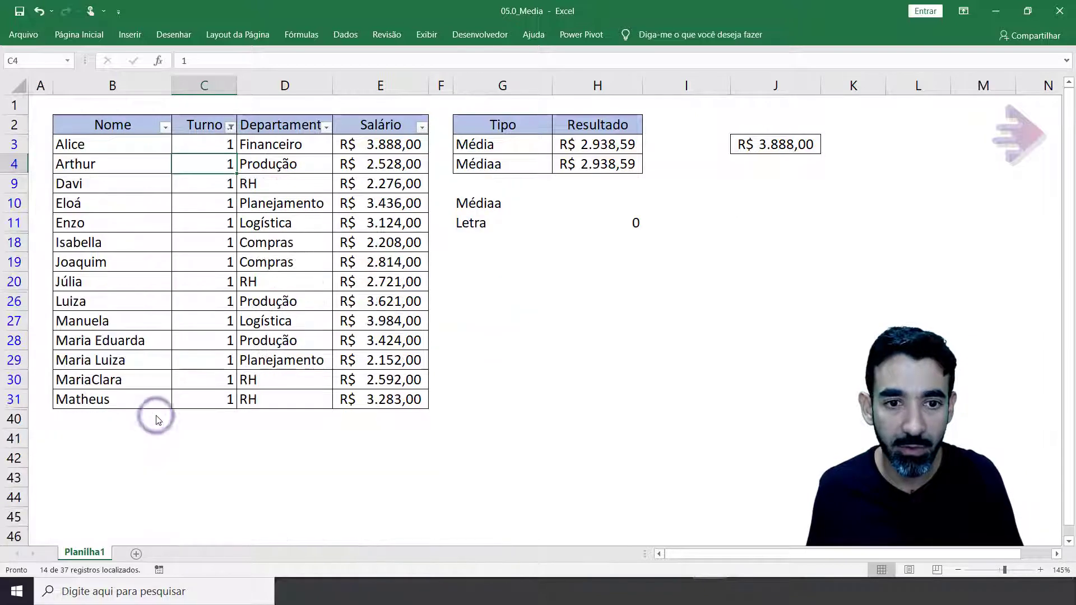
left_click_drag(224, 144, 203, 398)
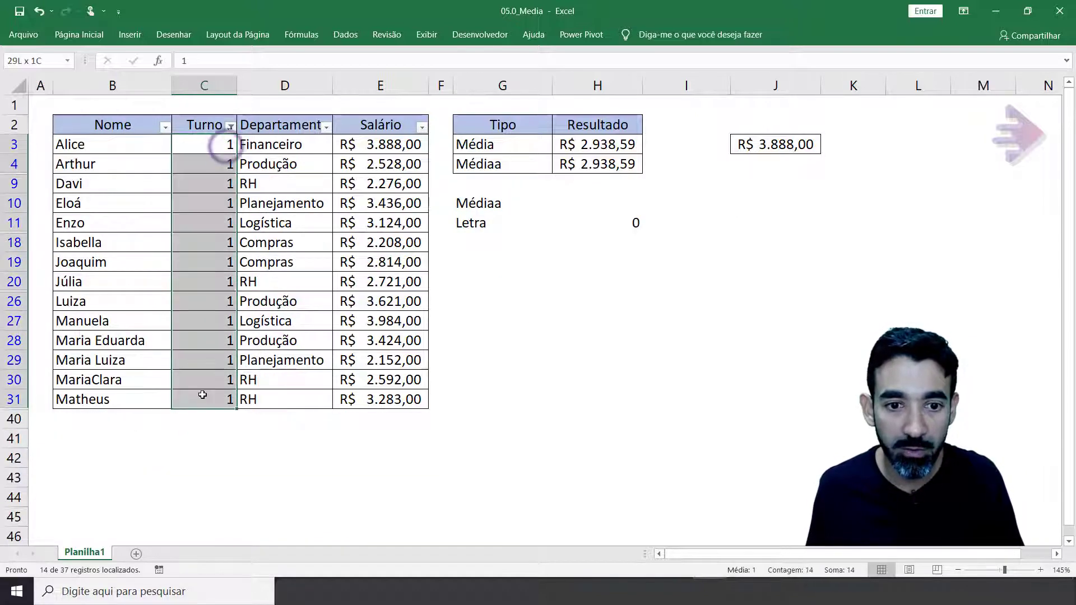
left_click_drag(396, 144, 392, 399)
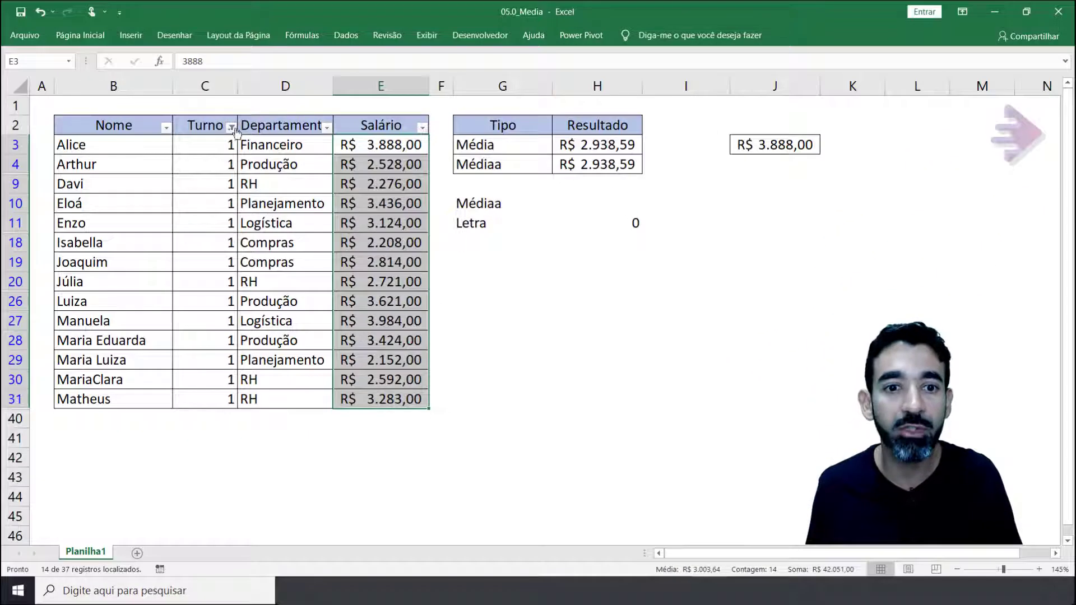
Step: Show all shifts again in the Turno filter and return to the MÉDIASE result in H5
left_click(233, 128)
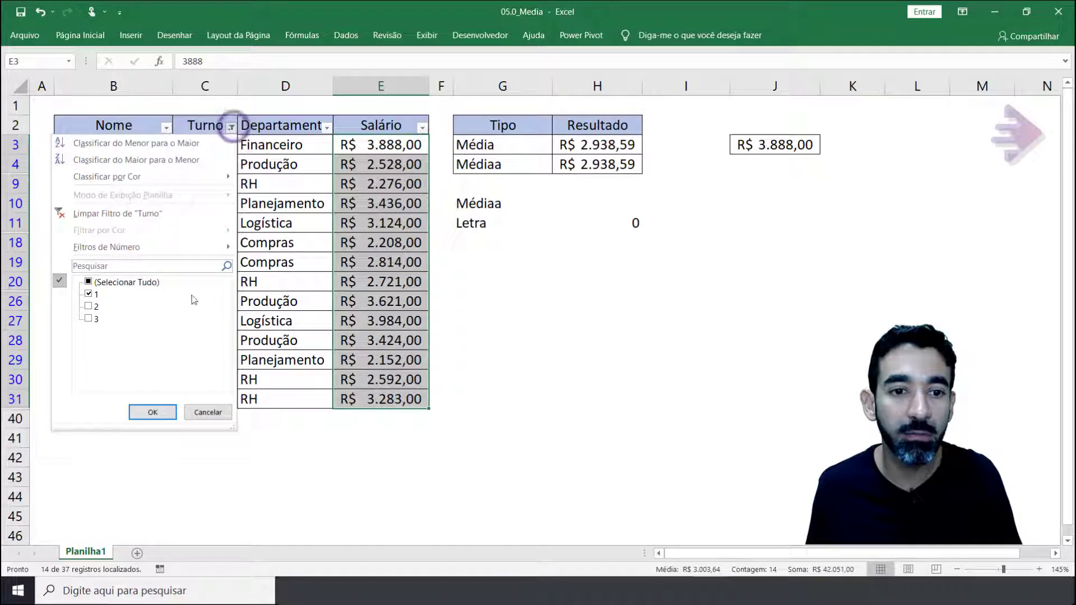
left_click(88, 282)
left_click(150, 412)
left_click(625, 179)
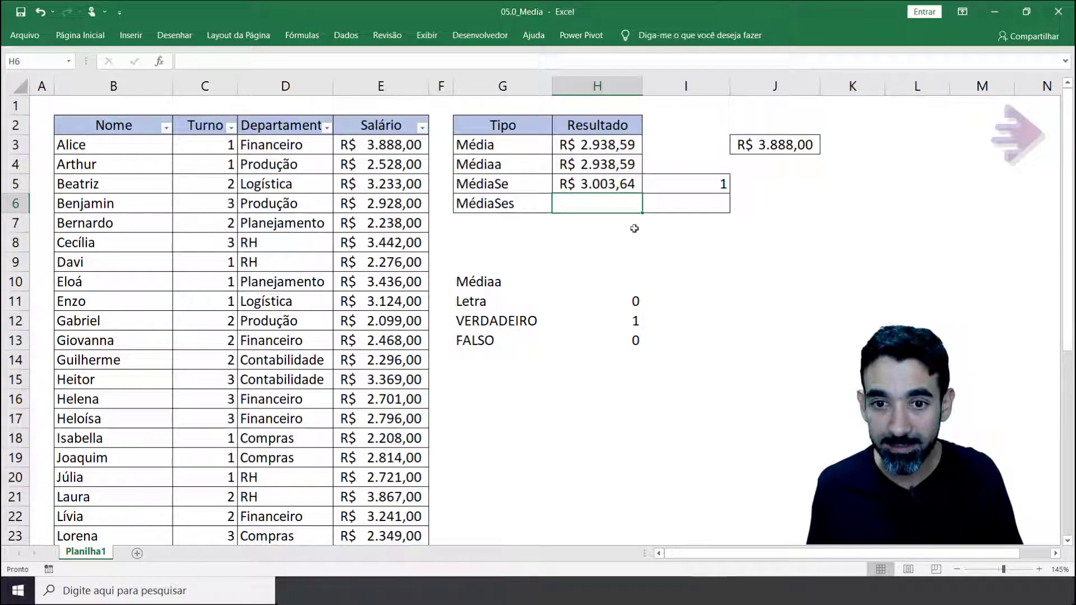
left_click(608, 179)
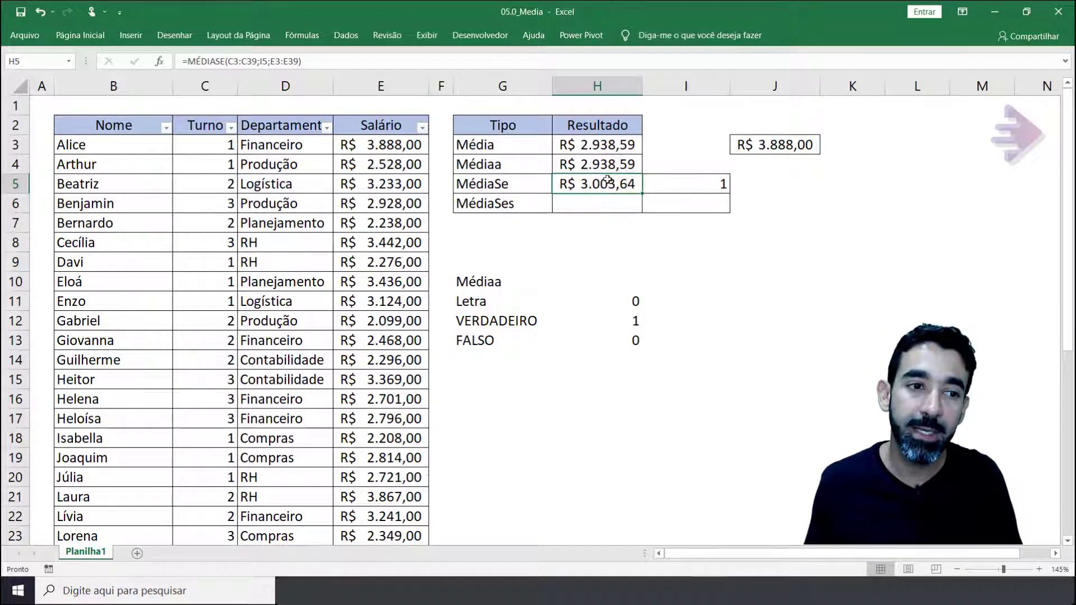
Step: Add cell borders to J6, extending the MédiaSes row with a second criterion cell beside I6
left_click(606, 200)
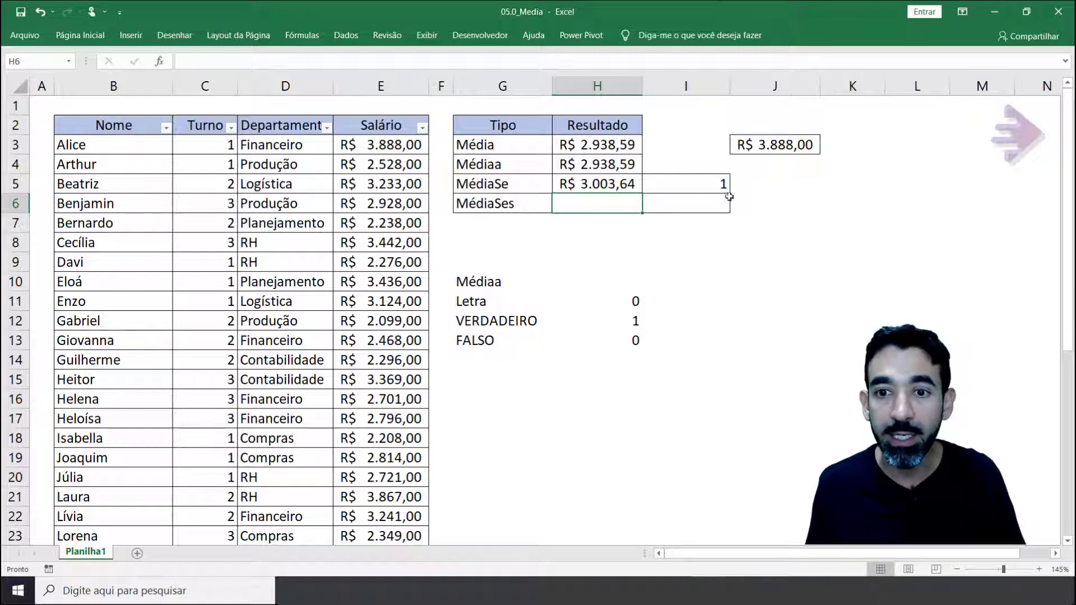
left_click(783, 148)
left_click(747, 200)
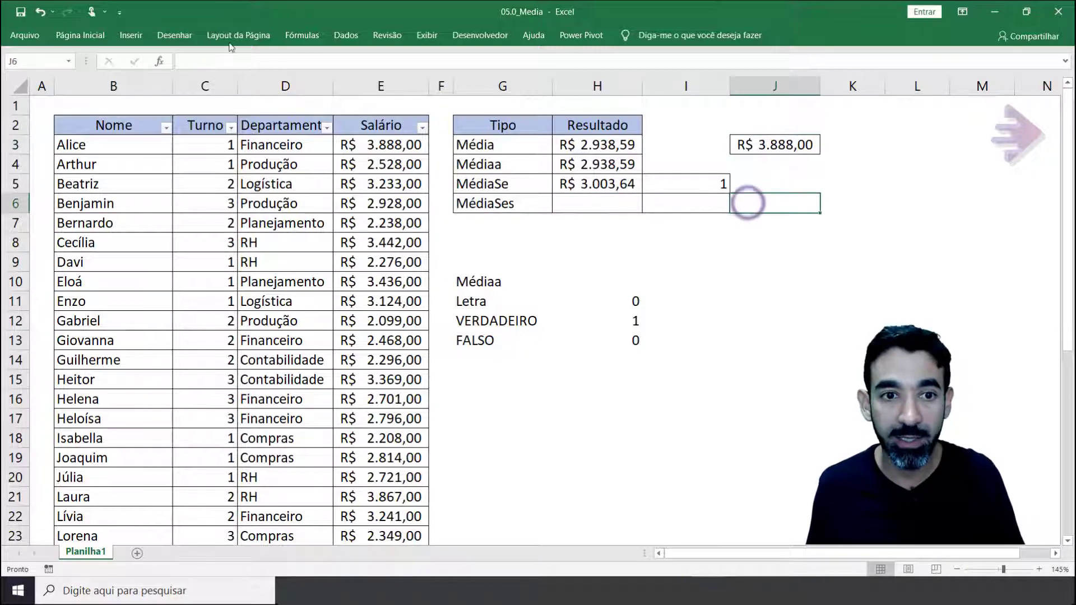
left_click(83, 35)
left_click(166, 83)
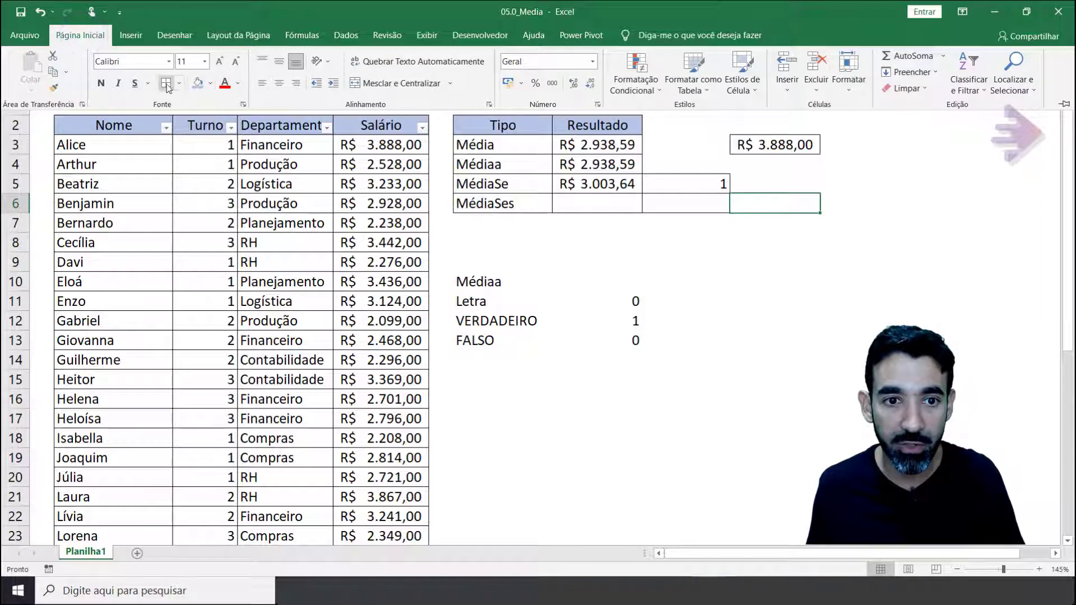
left_click(701, 280)
left_click_drag(700, 201, 773, 203)
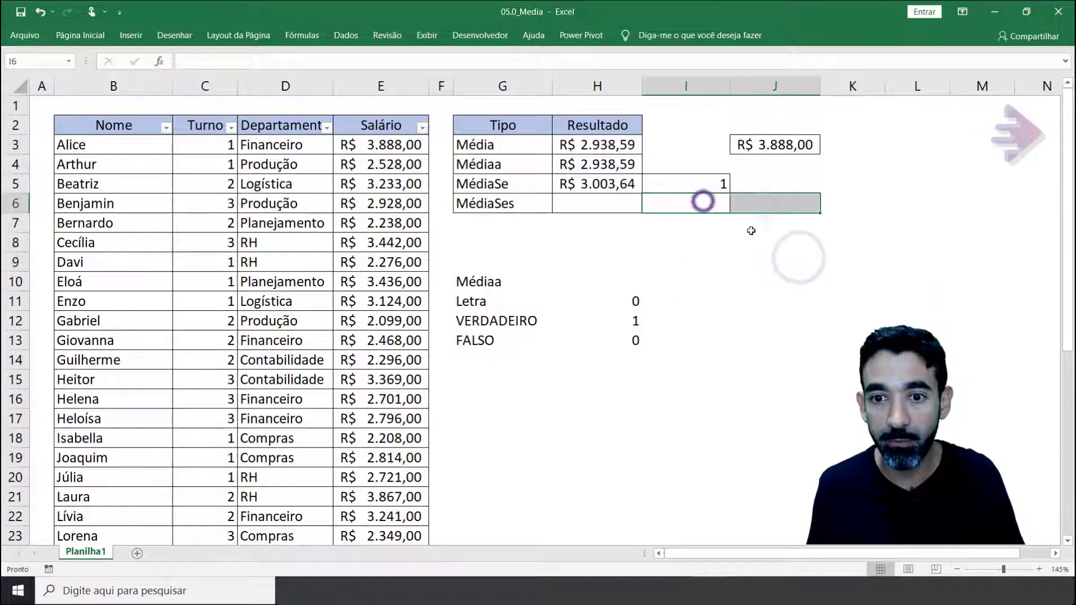
Step: Start a MÉDIASES formula in H6
left_click(585, 204)
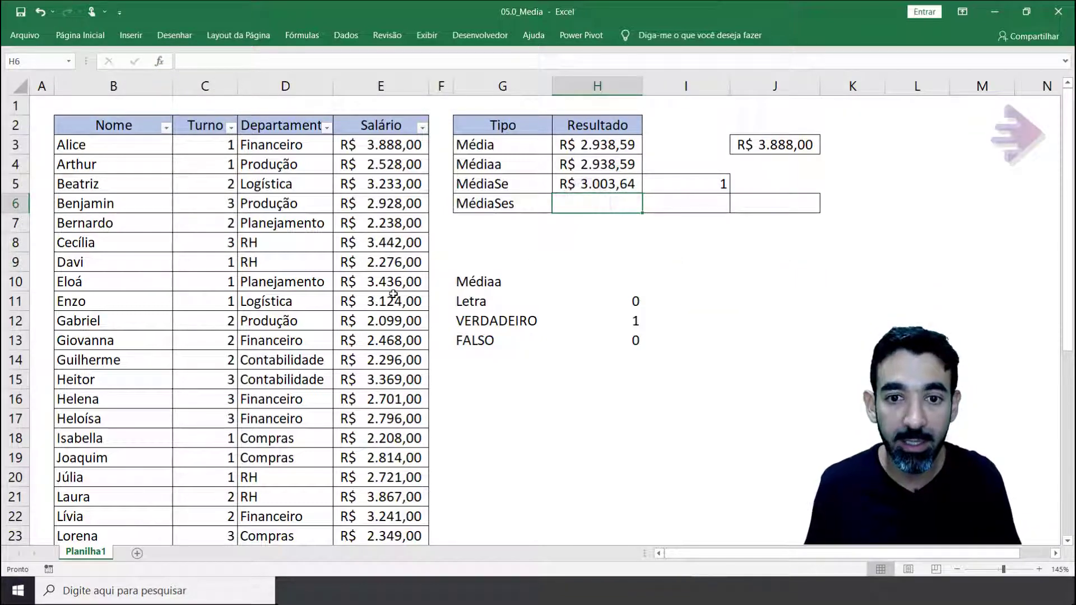
type("=med")
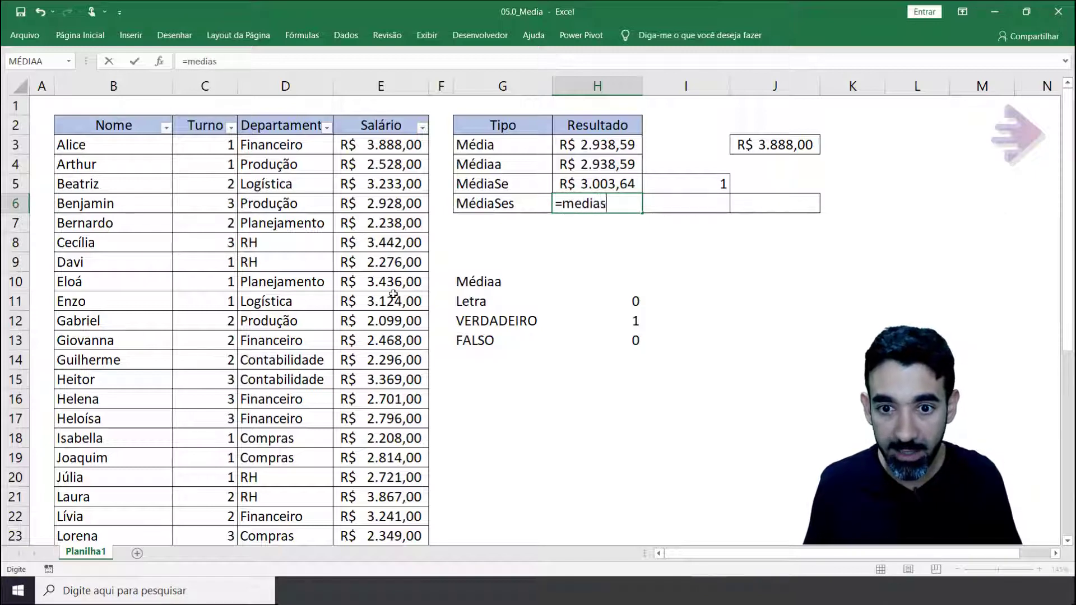
type("ias")
key("BackSpace")
key("BackSpace")
key("BackSpace")
key("BackSpace")
key("BackSpace")
key("BackSpace")
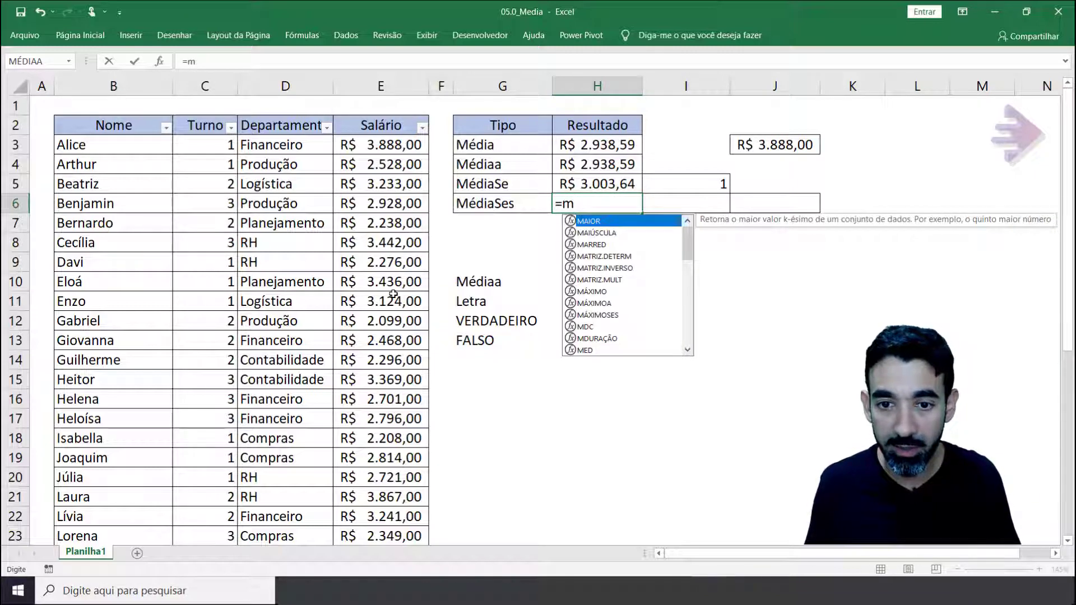
type("édias")
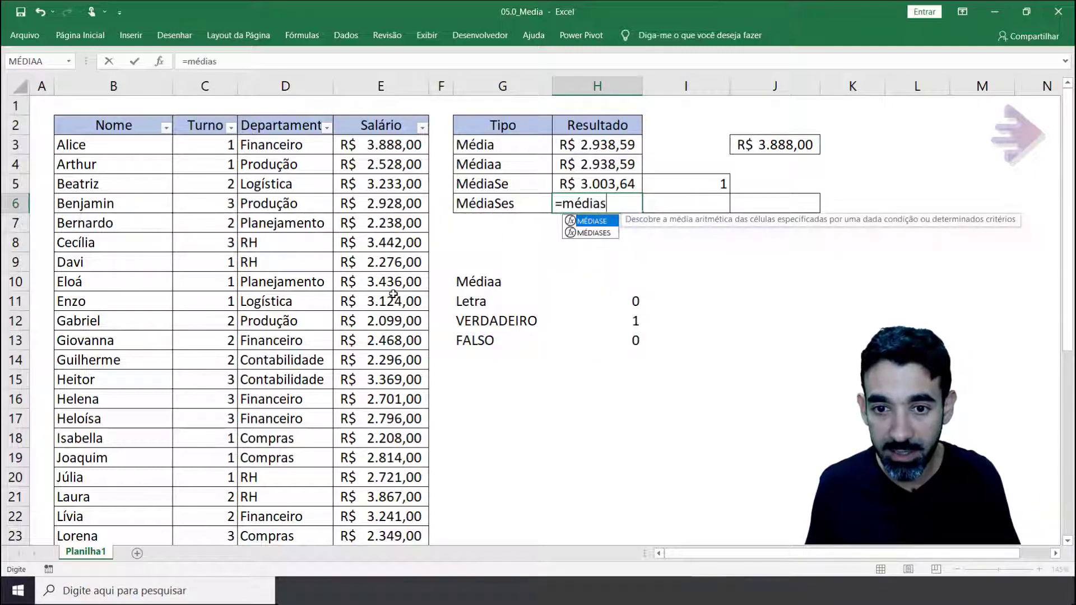
key("Down")
key("Tab")
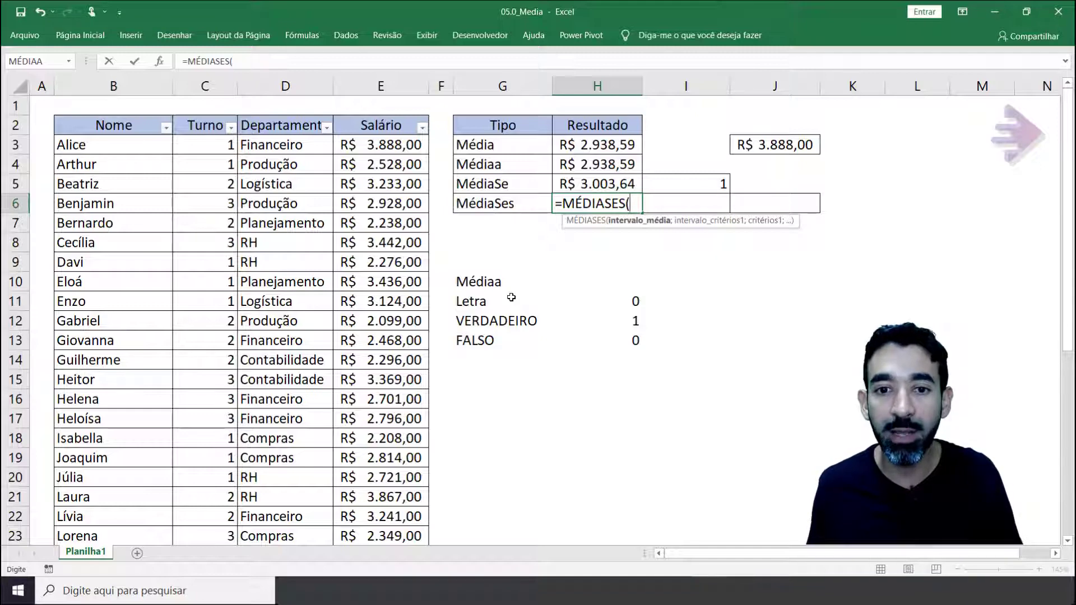
Step: Set the salaries E3:E39 as the average range and the Turno values C3:C39 as the first criteria range
left_click_drag(369, 144, 407, 478)
type(";")
scroll(437, 401, "up", 6)
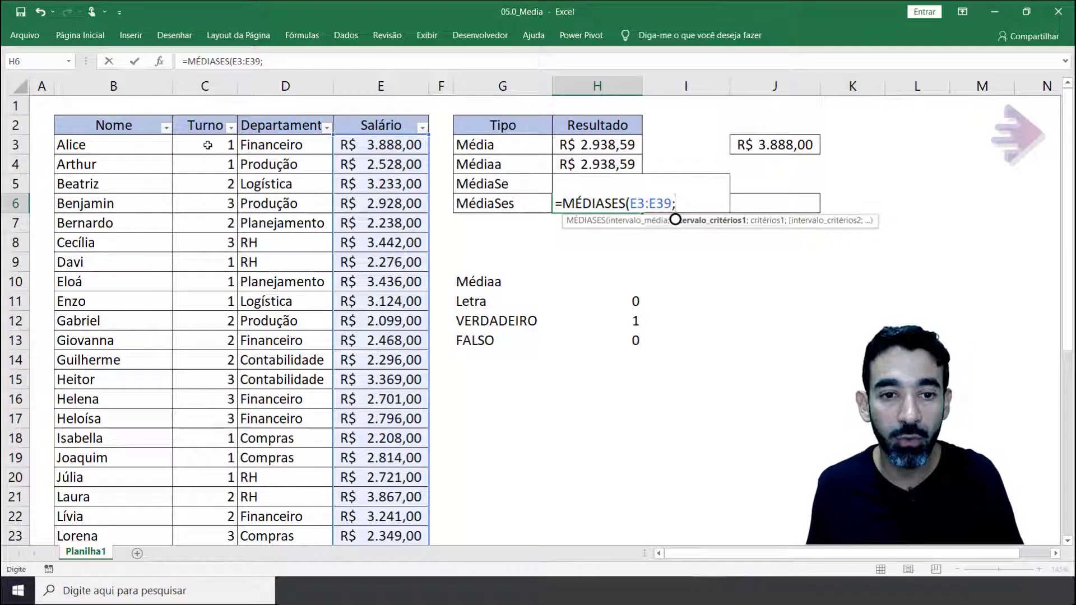
left_click_drag(207, 145, 184, 497)
scroll(632, 264, "up", 6)
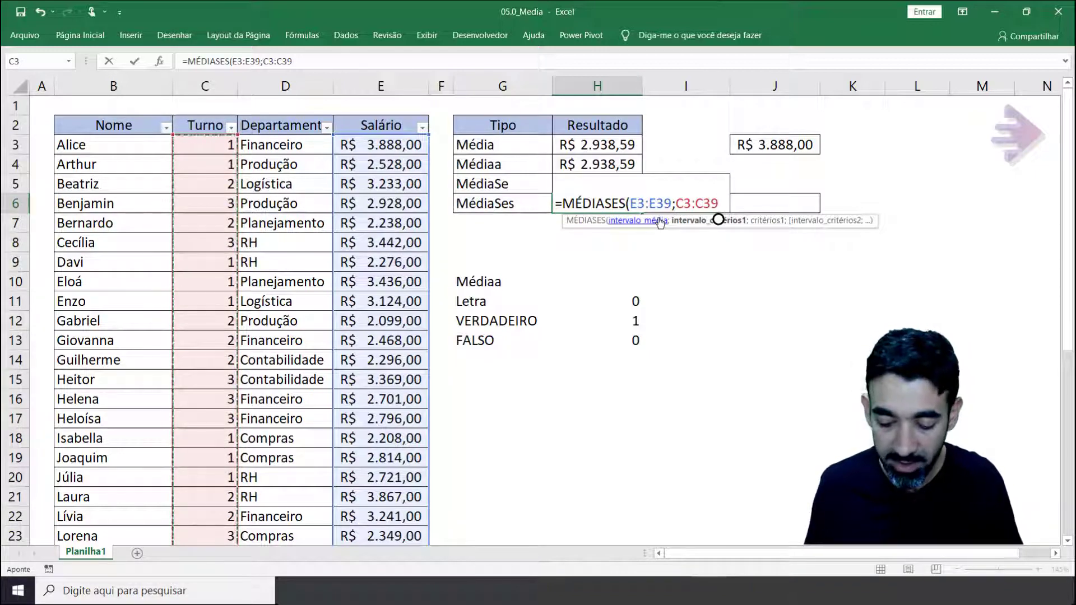
Step: Set I6 as the first criterion of the MÉDIASES formula, matched against the Turno range C3:C39
type("i6")
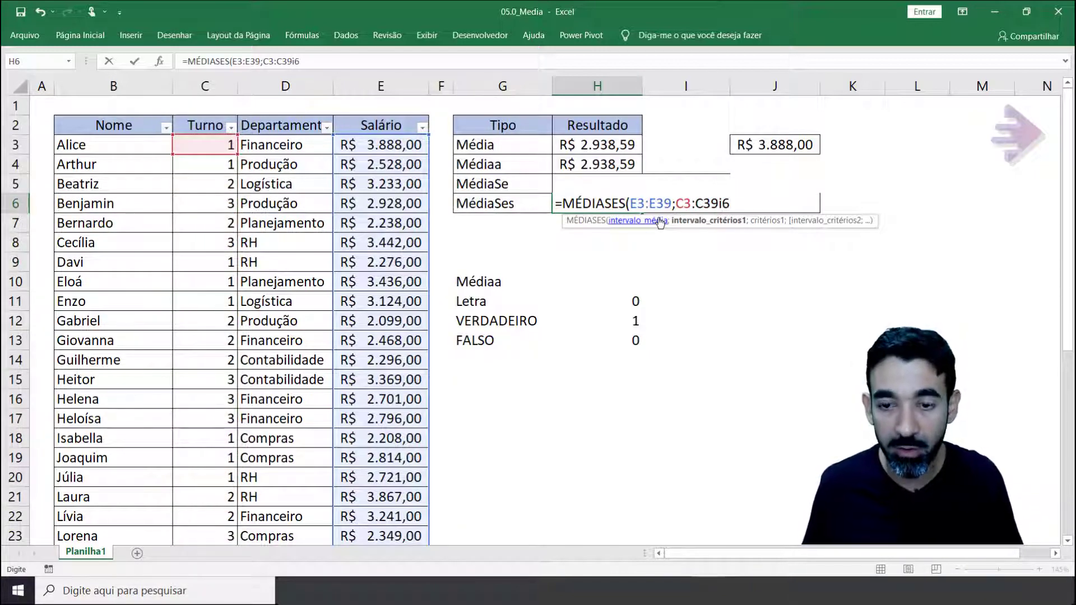
key("BackSpace")
type(";")
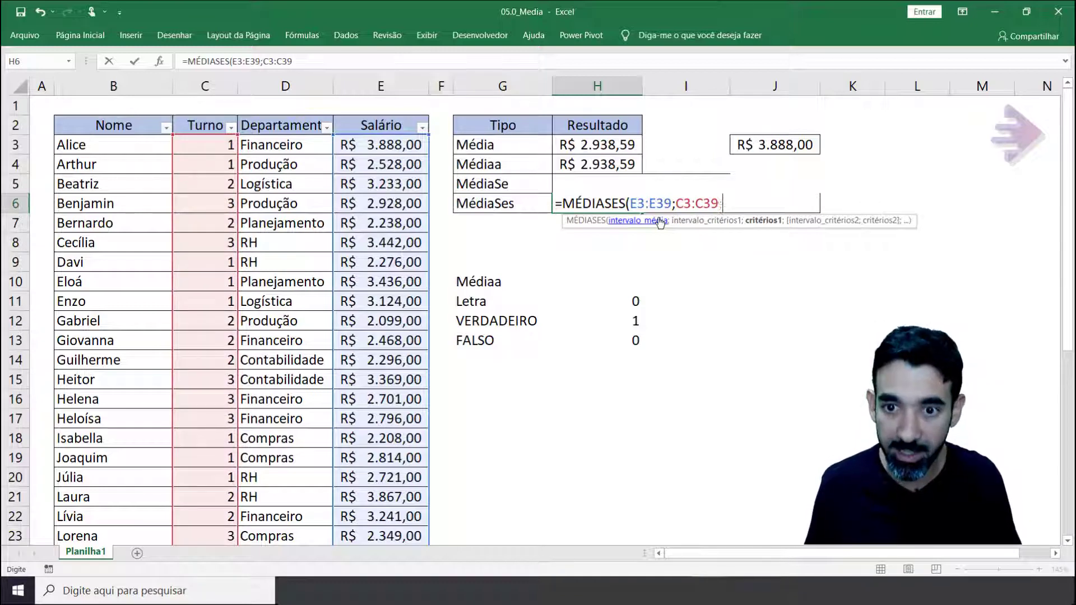
type("i")
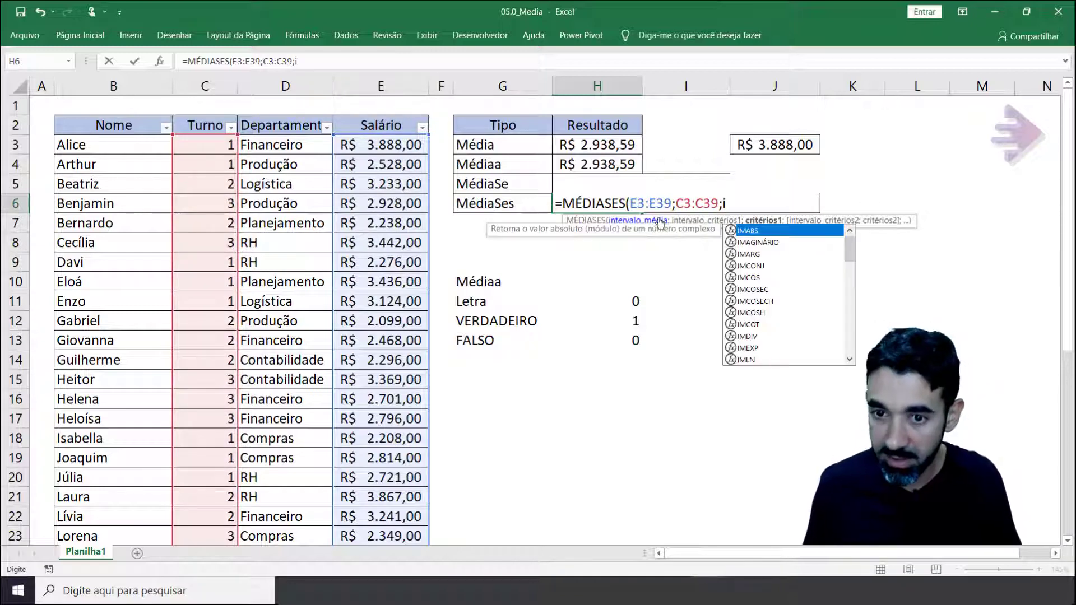
type("6;")
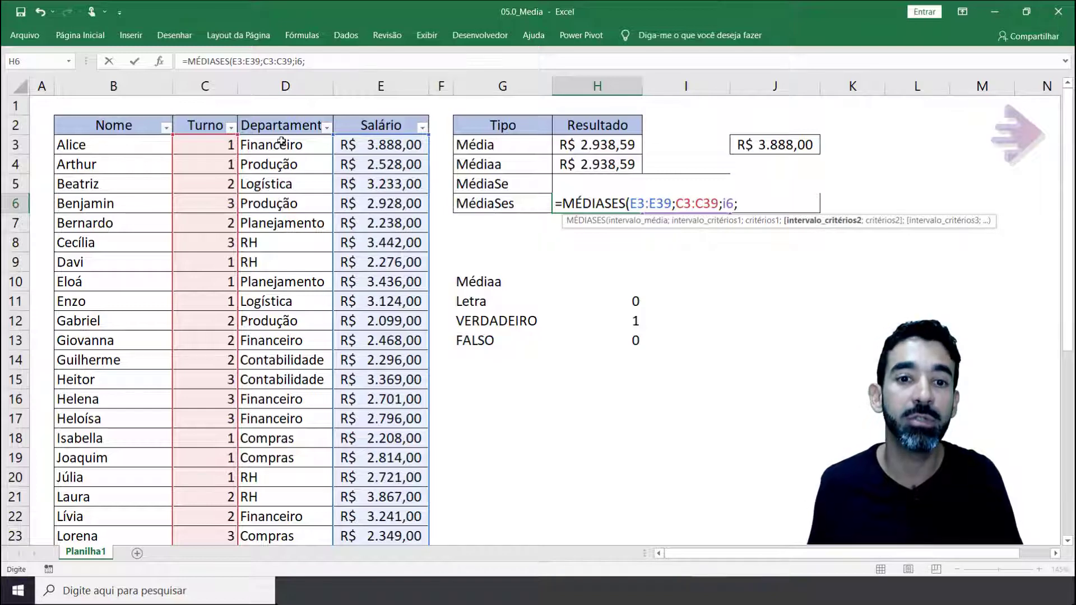
Step: Add the Departamento range D3:D39 with J6 as its criterion and complete the MÉDIASES formula in H6
left_click_drag(281, 141, 273, 516)
type(";")
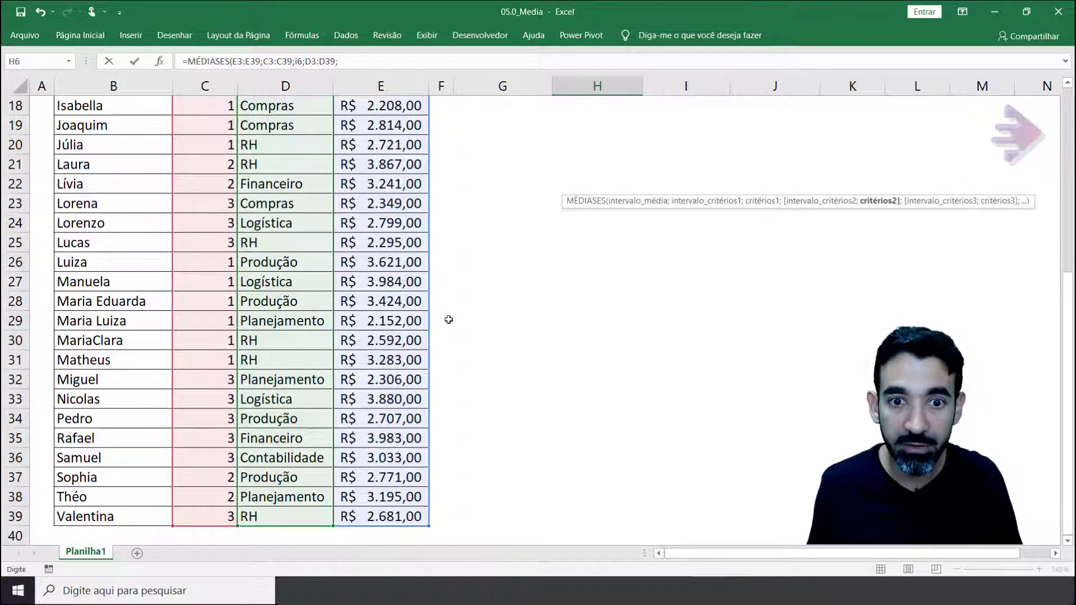
scroll(560, 253, "up", 6)
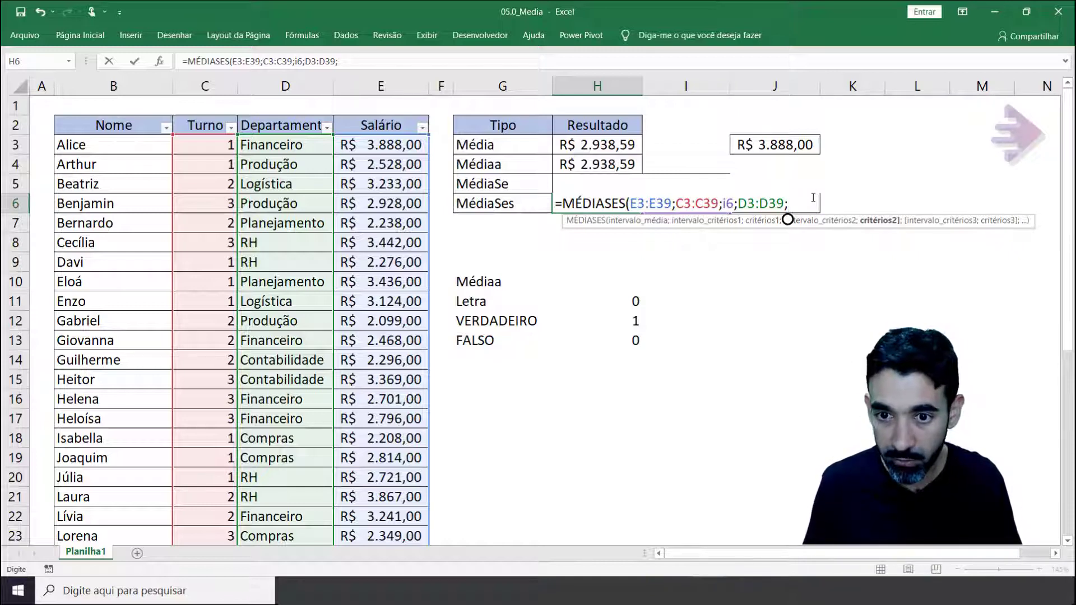
type("j6")
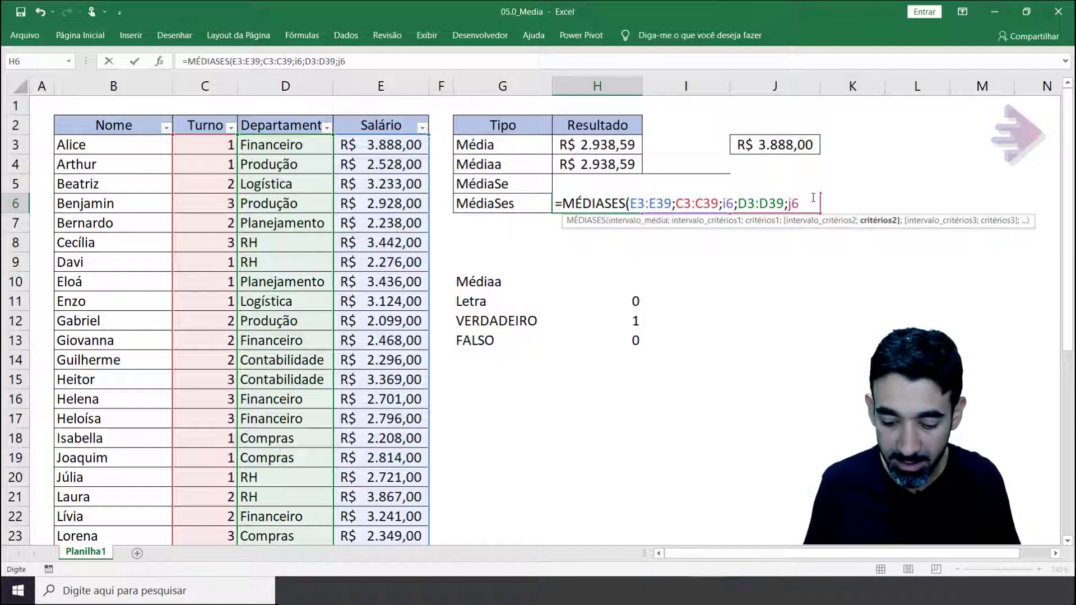
type(")")
key("Return")
key("Up")
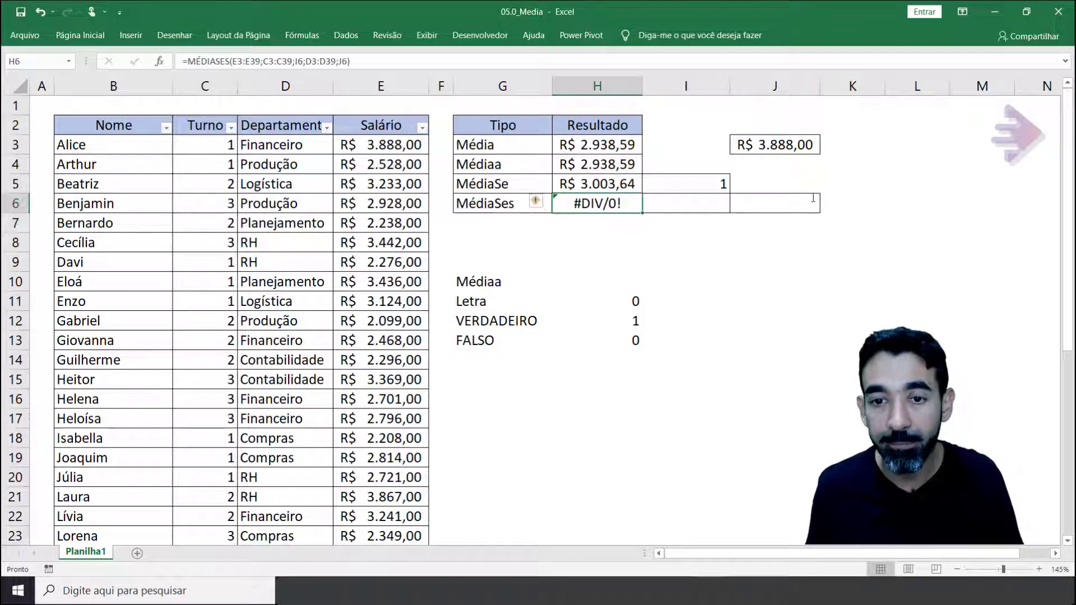
Step: Fill in the MédiaSes criteria with Produção in J6 and shift 3 in I6
key("Right")
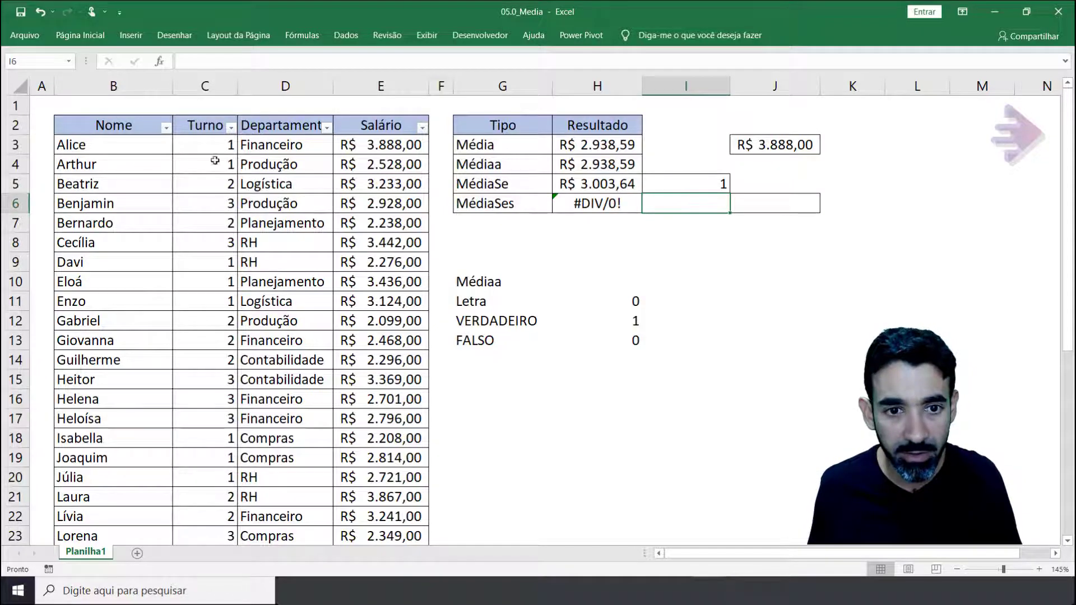
left_click(758, 207)
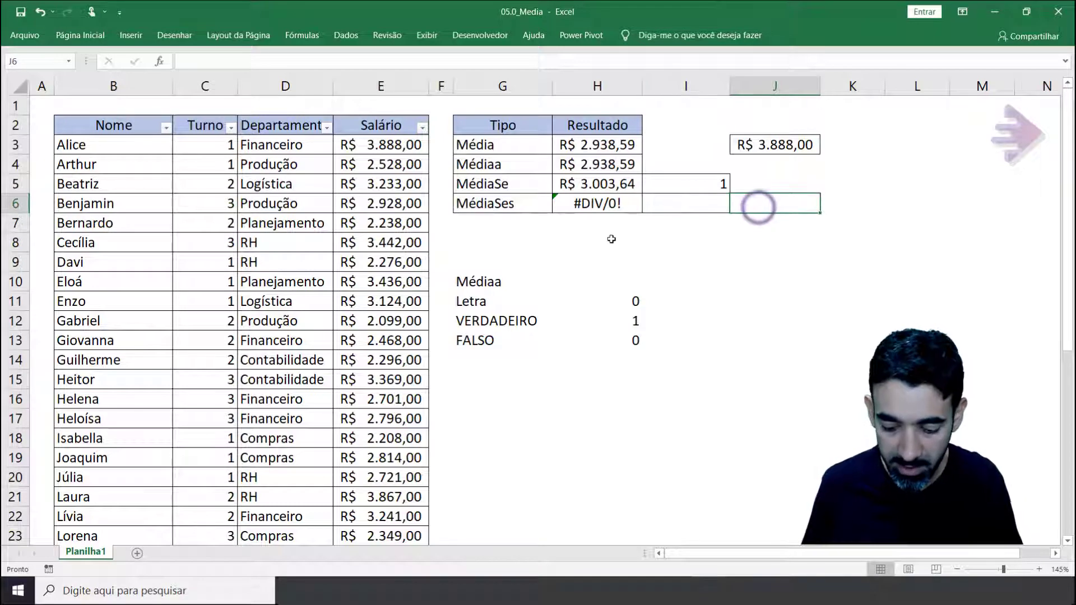
type("Produção")
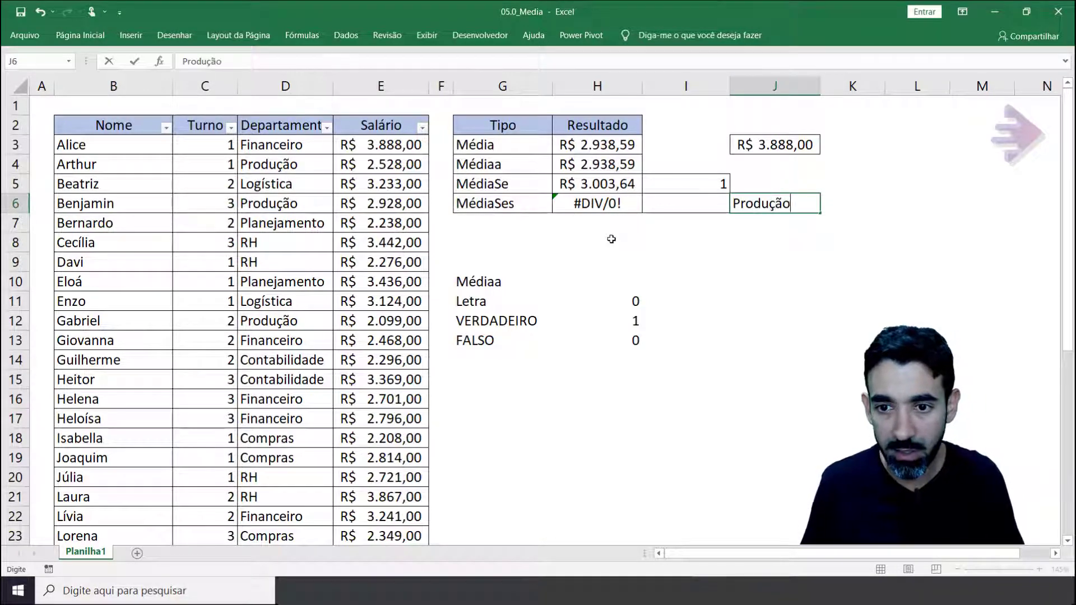
key("Return")
key("Up")
key("Left")
type("3")
key("Return")
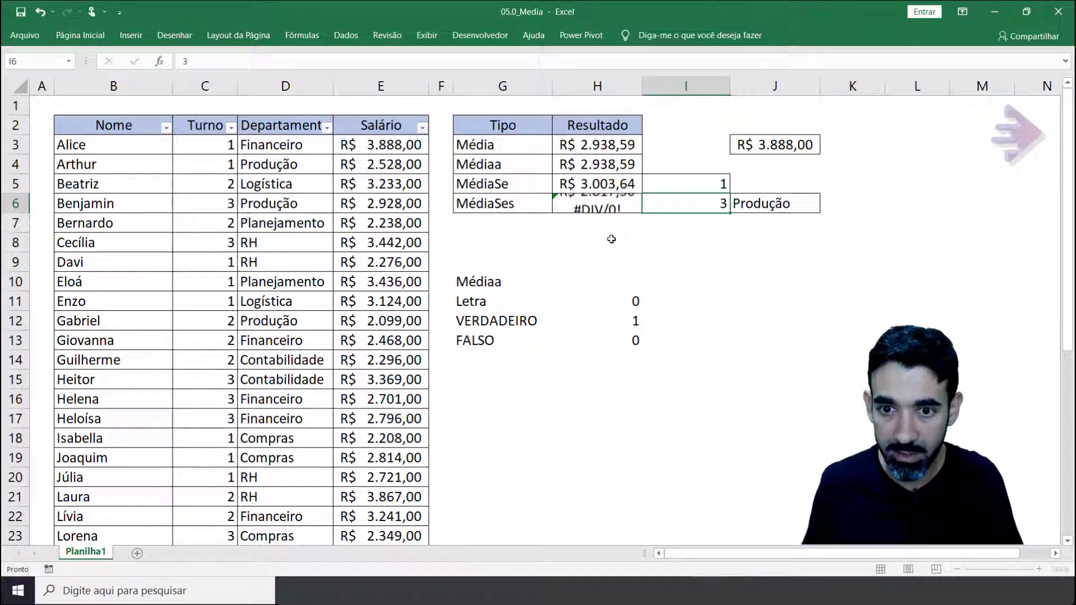
key("Up")
key("Left")
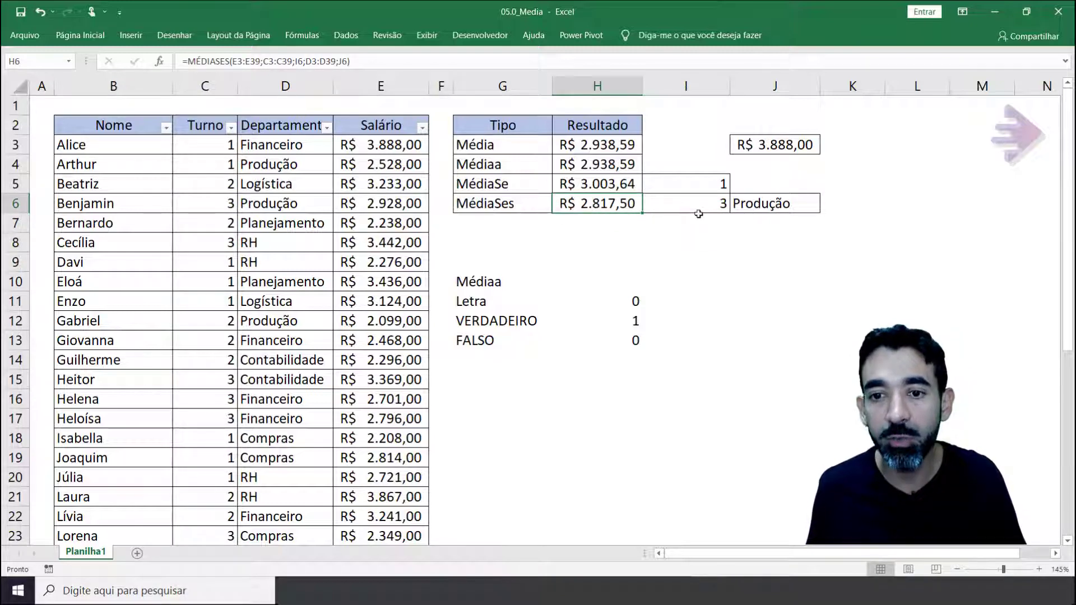
left_click_drag(759, 206, 616, 209)
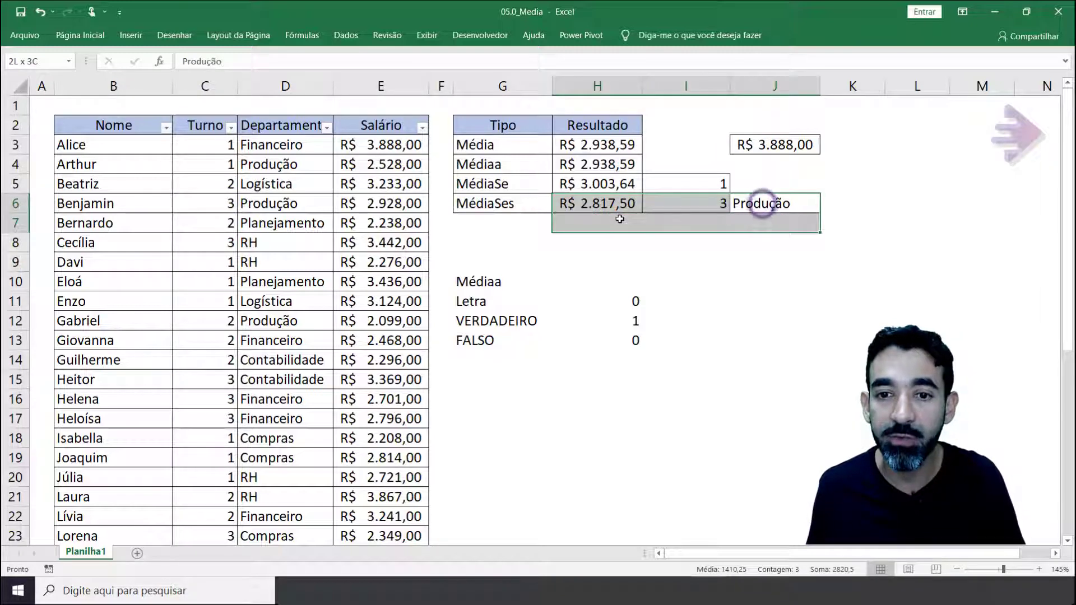
Step: Filter the Turno column to show only shift 3
left_click(250, 176)
left_click(231, 128)
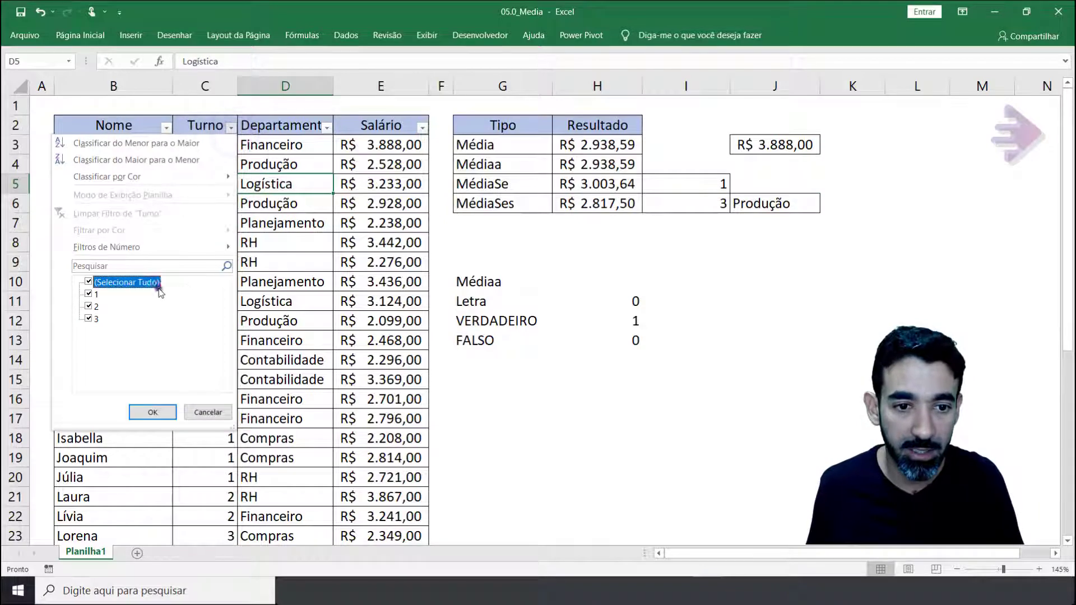
left_click(88, 281)
left_click(88, 317)
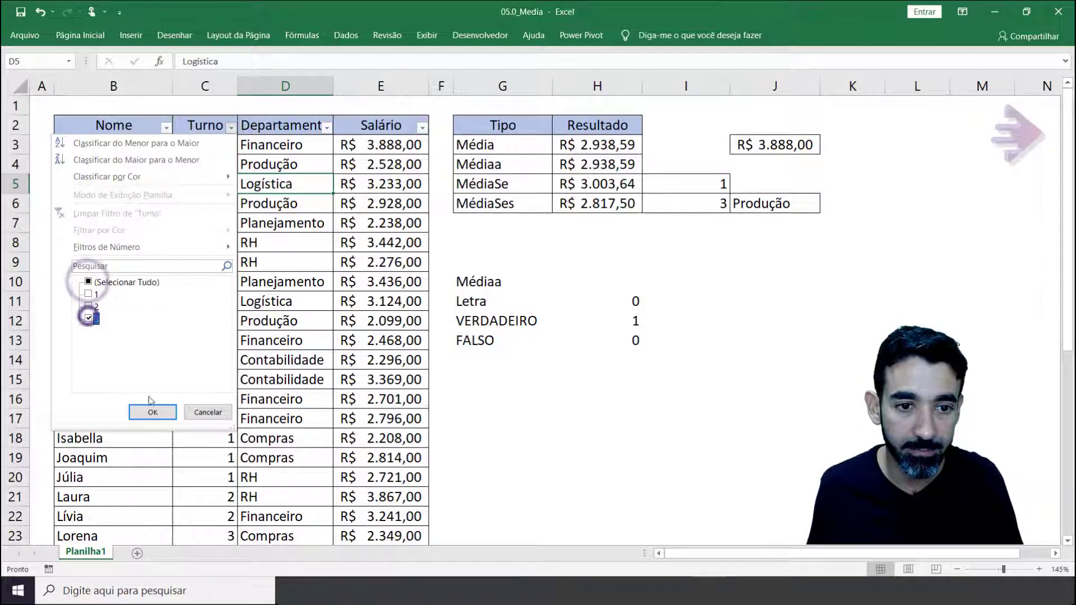
left_click(161, 413)
Step: Filter the Departamento column to Produção and select the remaining salaries to check their average against H6
left_click(327, 128)
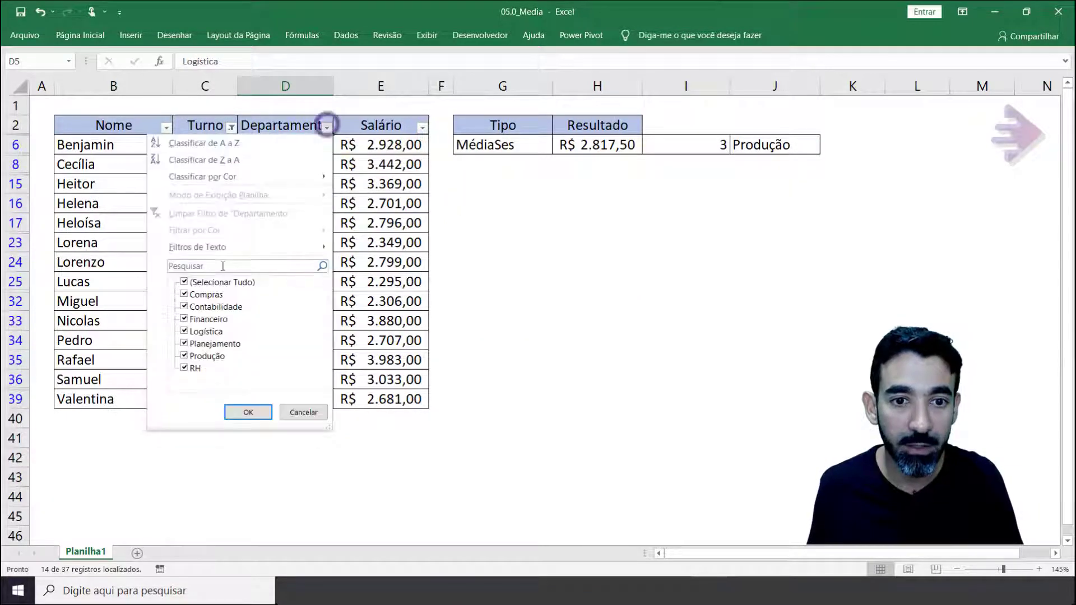
left_click(184, 356)
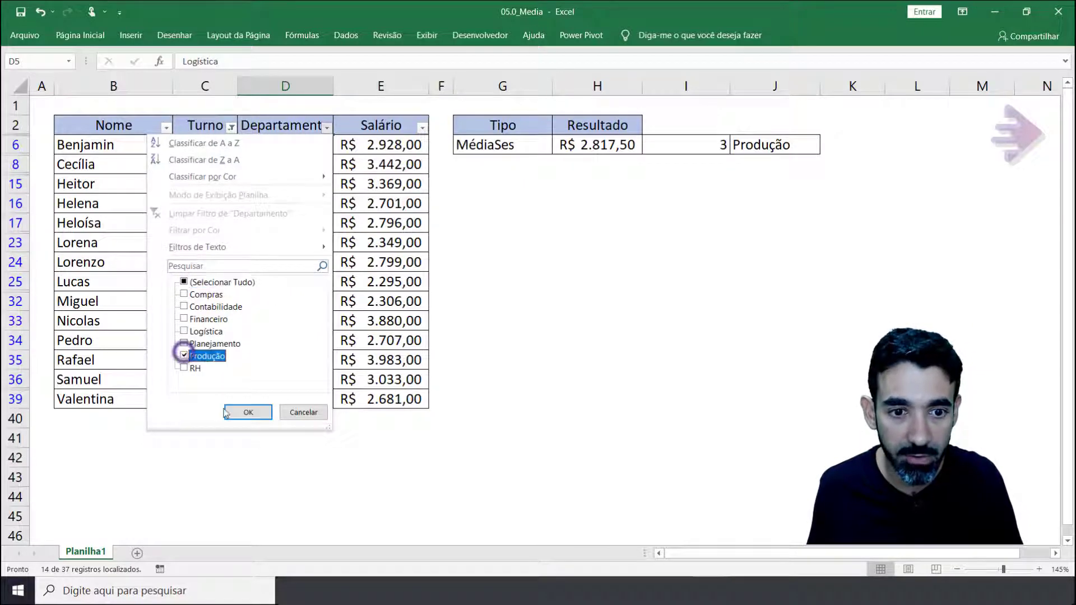
left_click(258, 413)
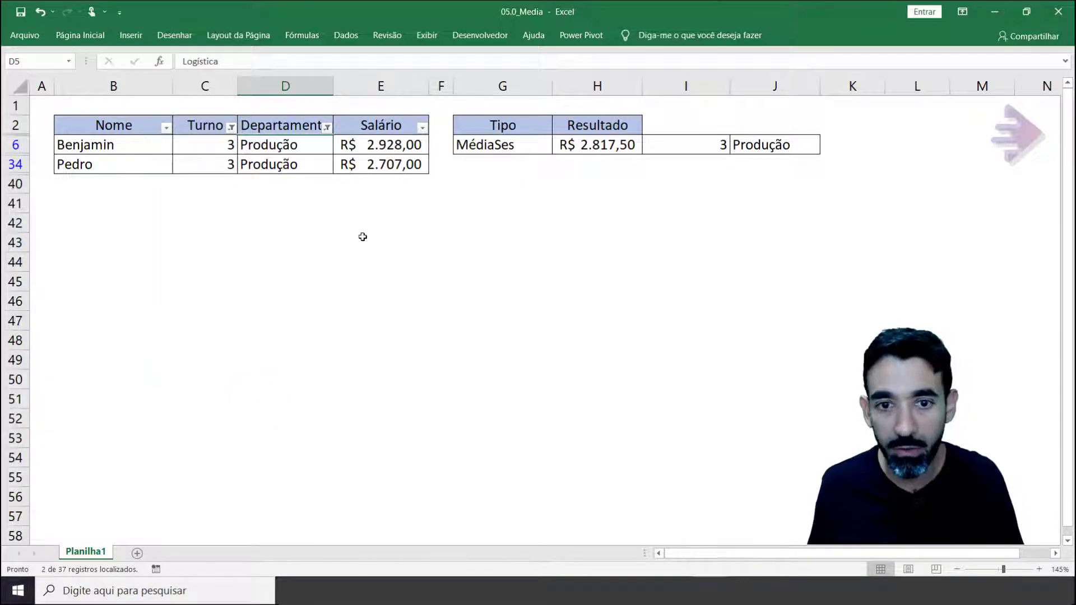
left_click_drag(372, 150, 370, 164)
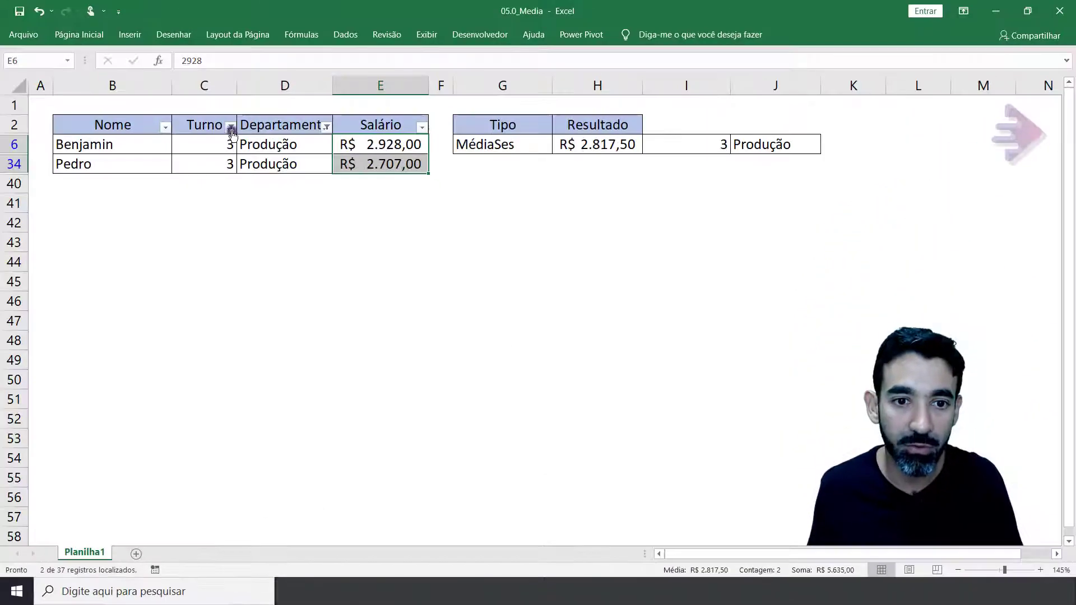
Step: Show all shifts and departments again in the Turno and Departamento filters and return to H6
left_click(230, 127)
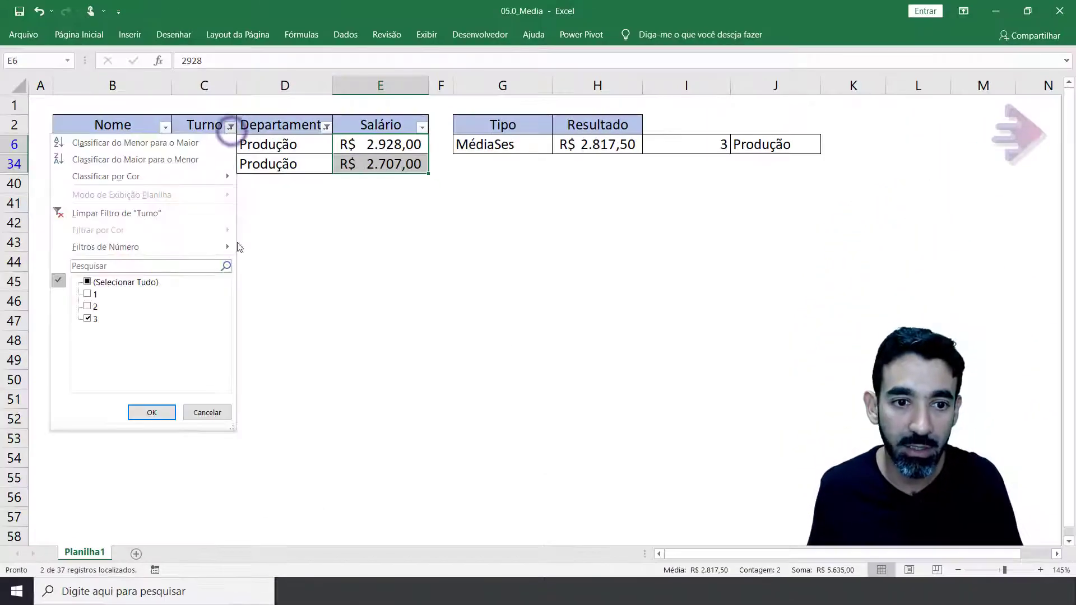
left_click(151, 412)
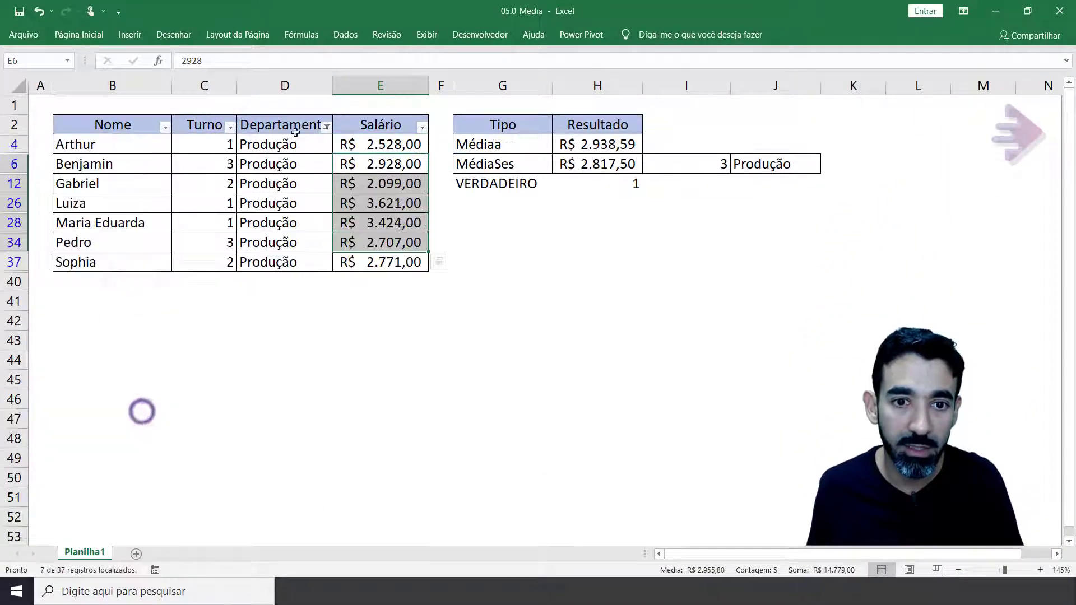
left_click(327, 127)
left_click(195, 282)
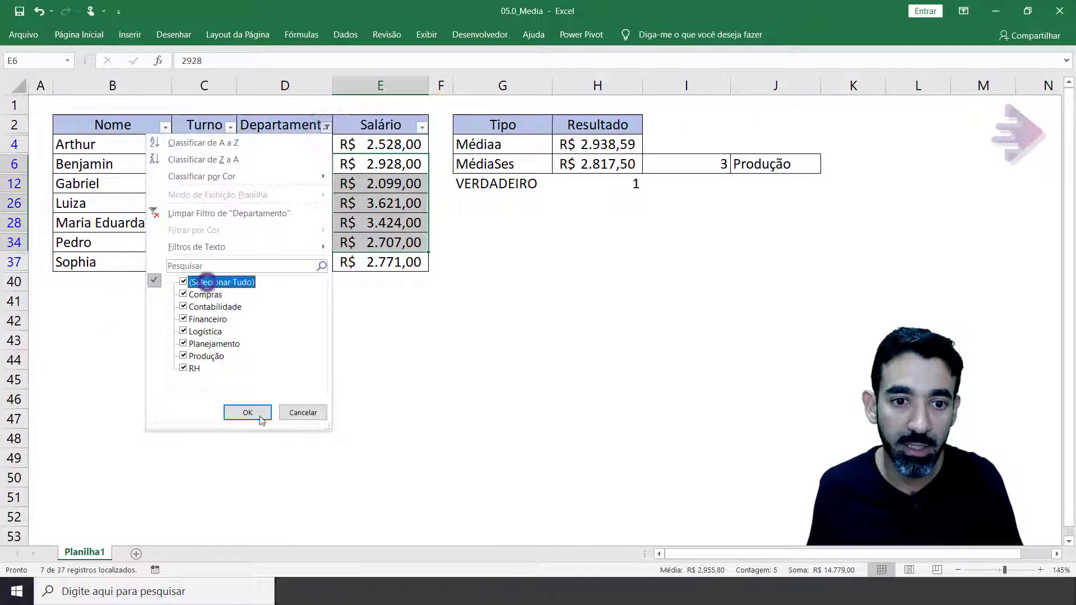
left_click(247, 413)
left_click(614, 199)
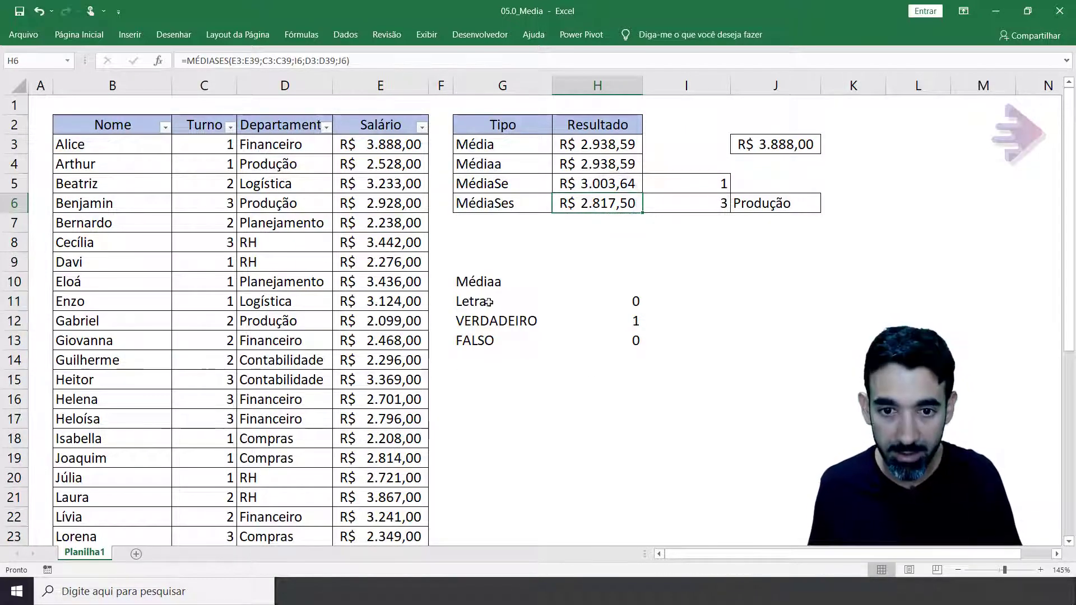
Step: Merge and center the Médiaa heading across G10:H10
left_click_drag(476, 281, 563, 278)
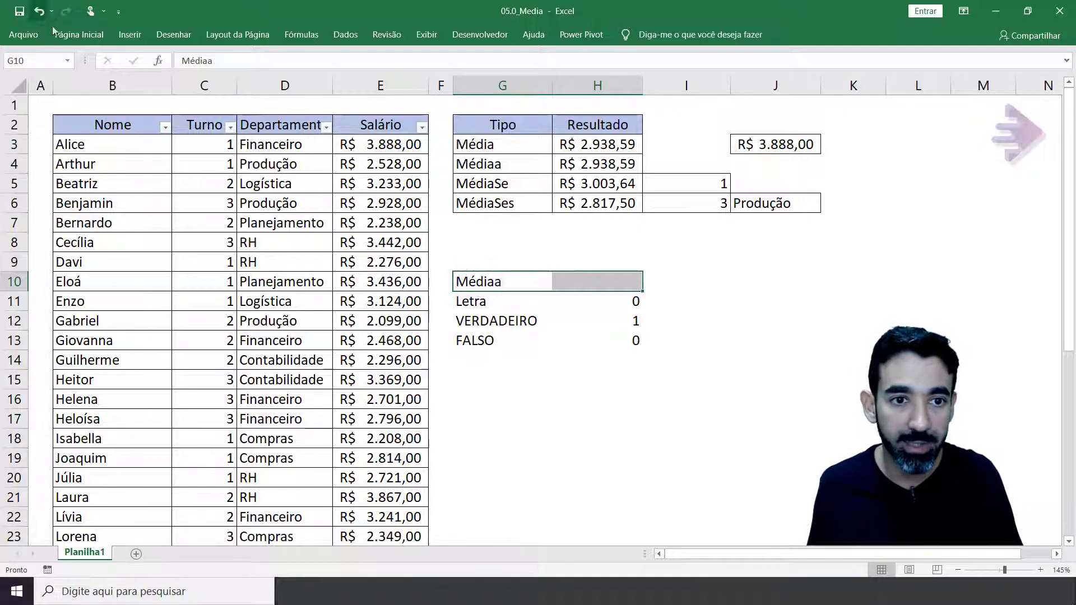
left_click(80, 39)
left_click(376, 85)
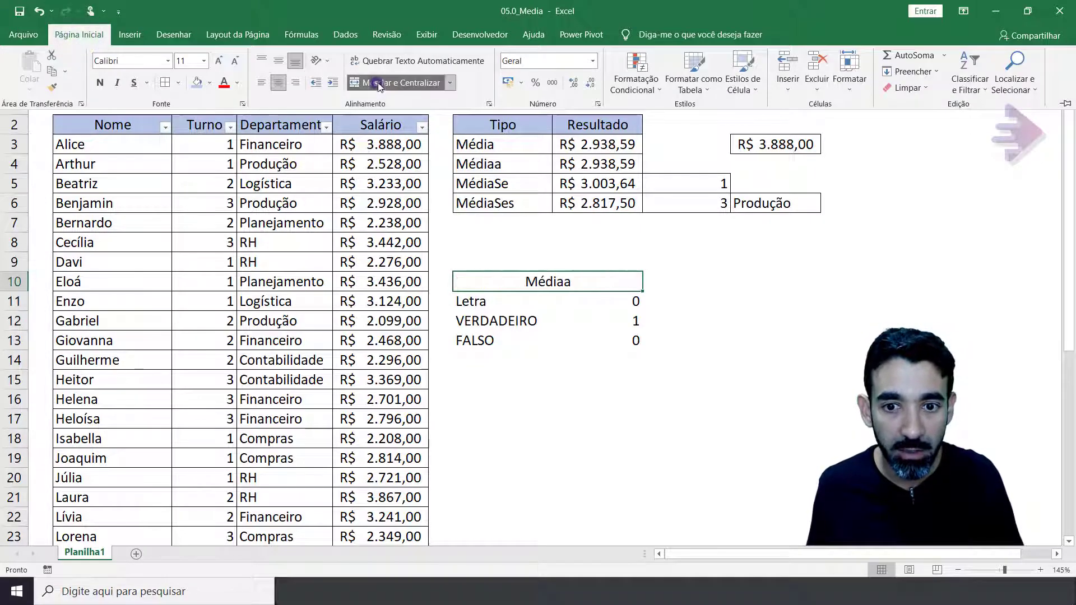
left_click(517, 277)
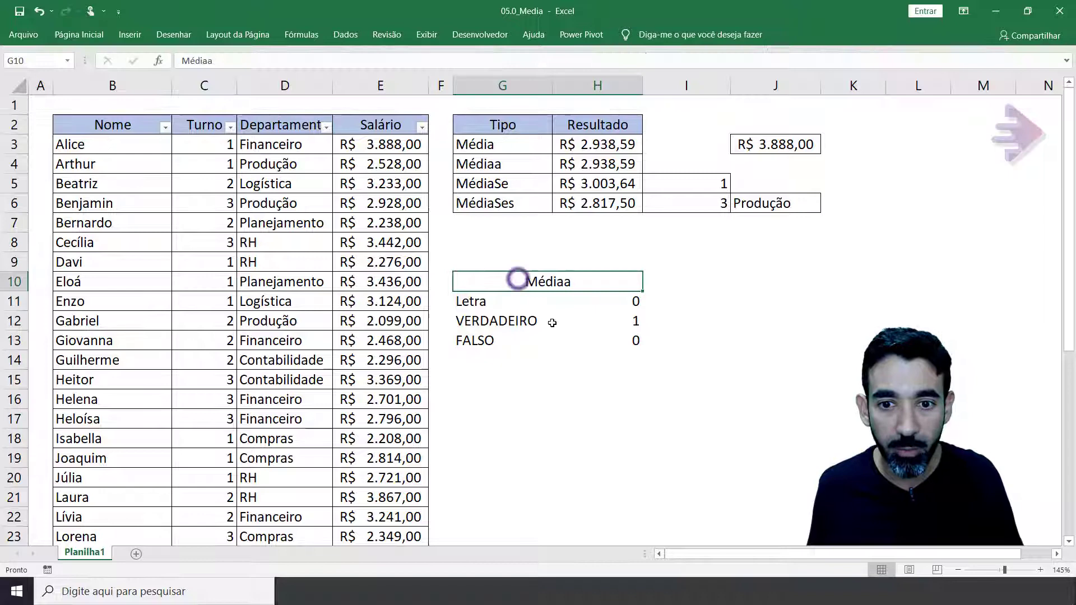
Step: Add cell borders to the Médiaa reference table in G10:H13
left_click(576, 346)
left_click_drag(615, 348, 493, 280)
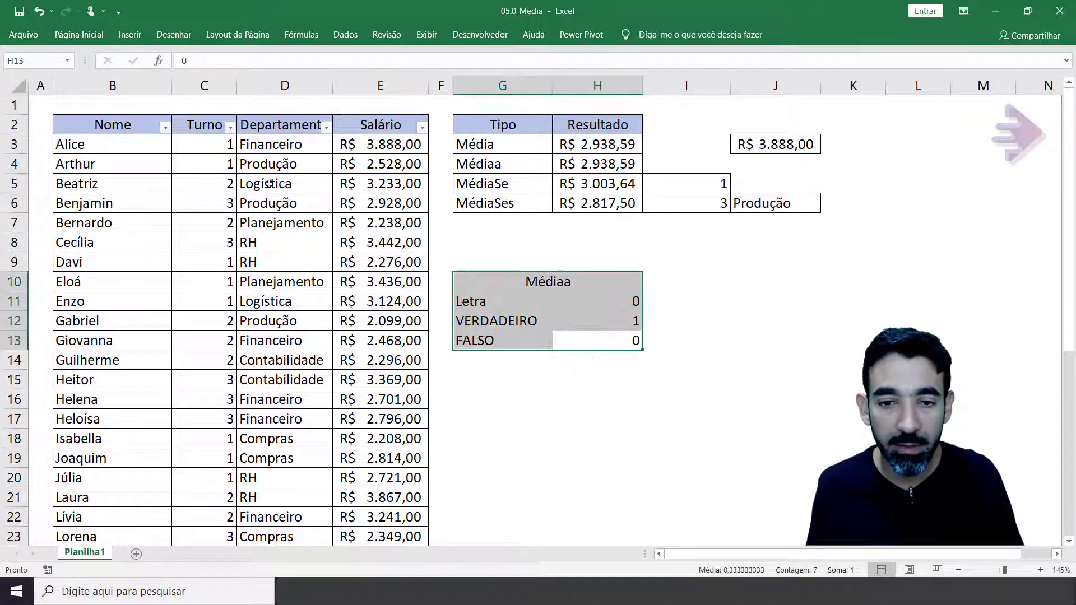
left_click(69, 29)
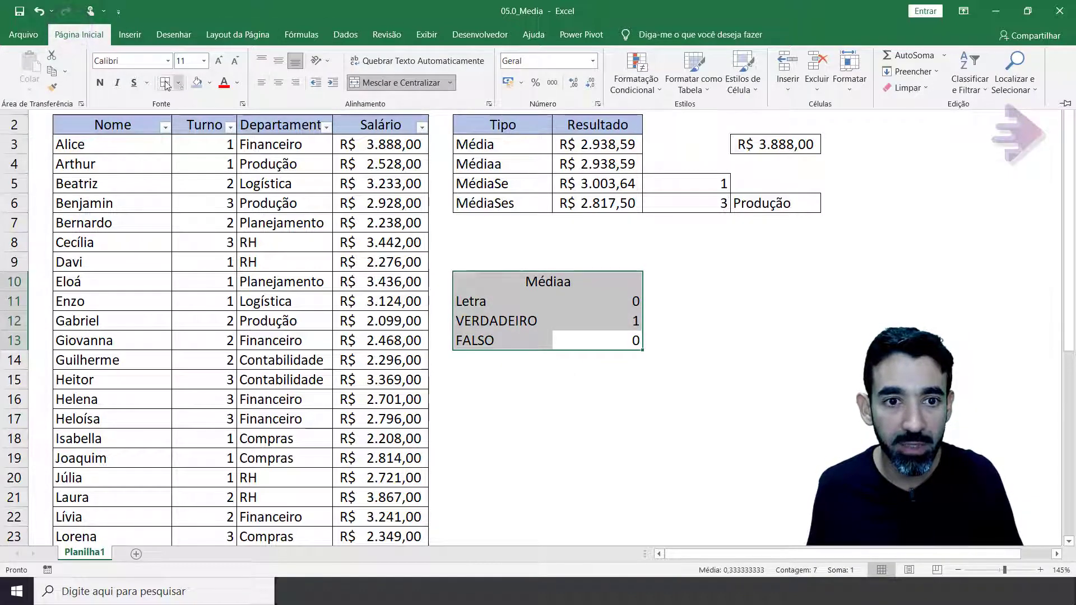
left_click(165, 85)
left_click(684, 278)
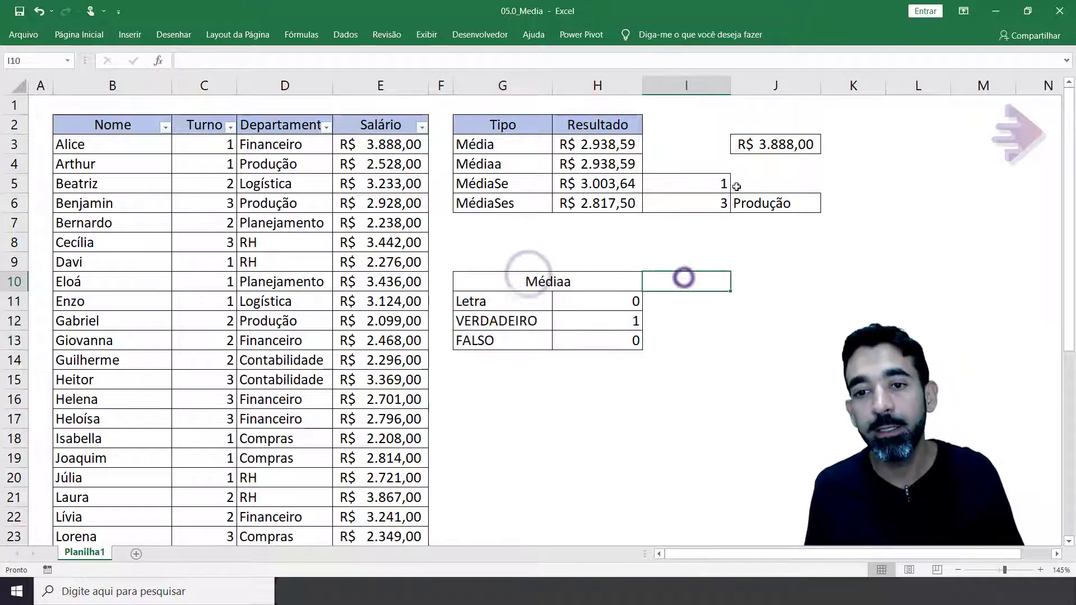
left_click(745, 144)
left_click_drag(508, 145, 505, 203)
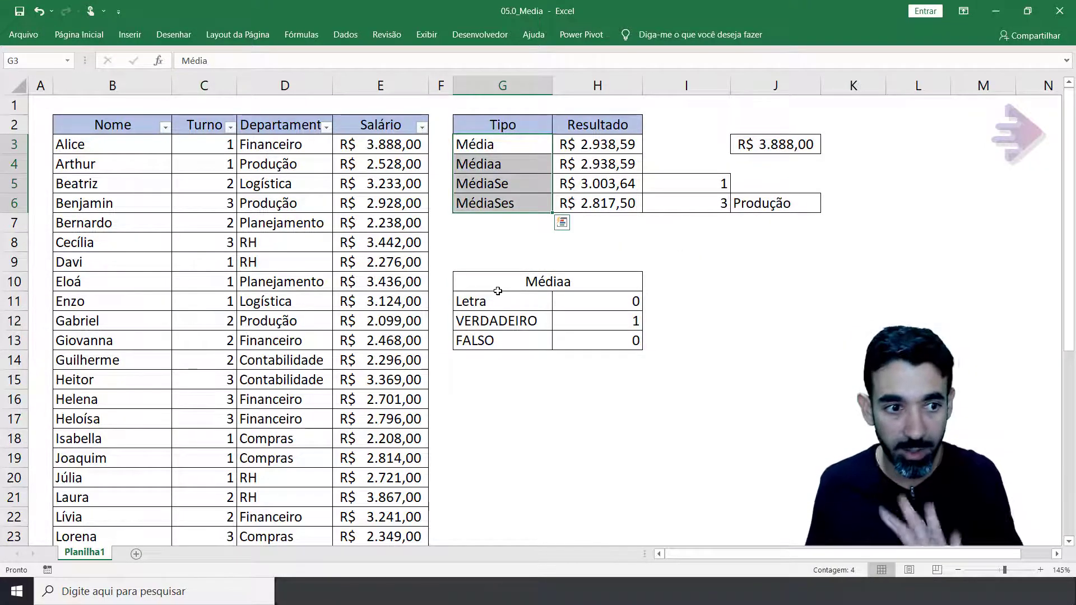